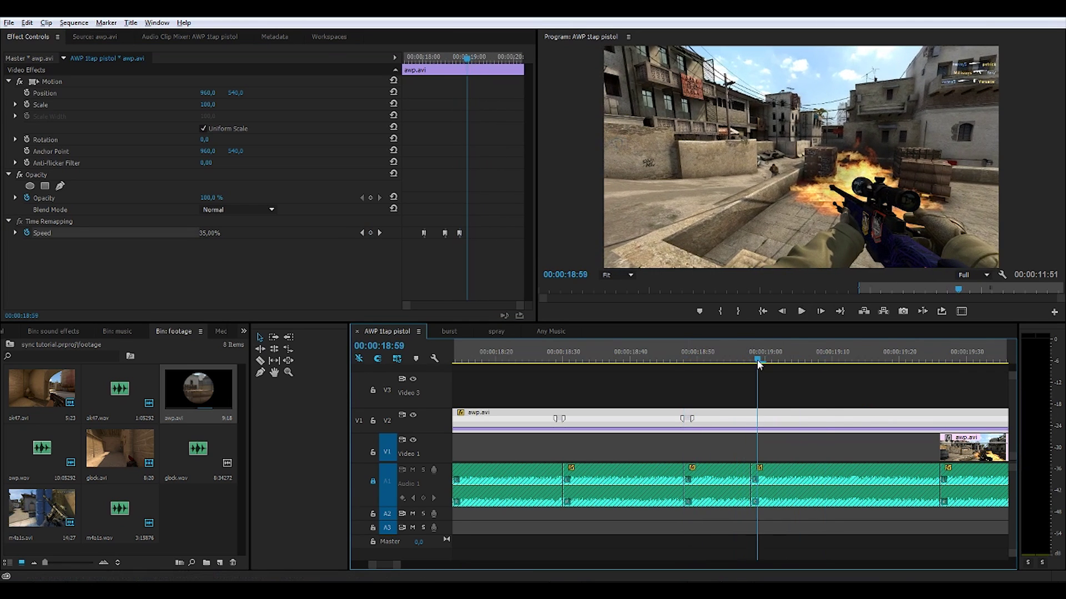
# Step: Set the speed of the V2 awp.avi section after the last speed keyframe to 104% and play it back
pyautogui.moveTo(804, 429); pyautogui.dragTo(805, 426)
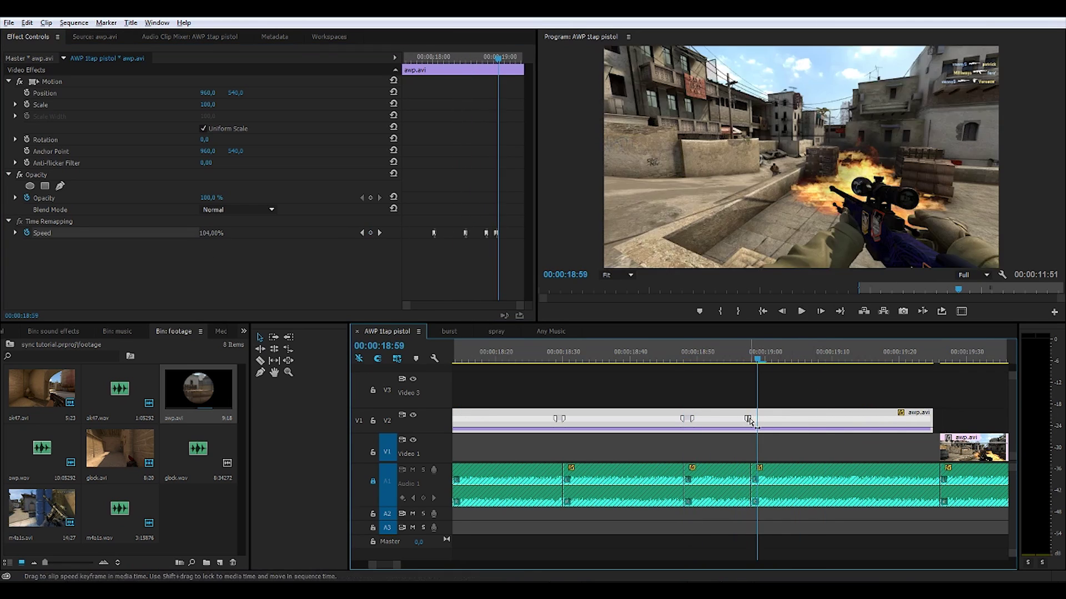
pyautogui.press('space')
pyautogui.press('space')
# Step: Move the speed-ramped awp.avi clip from V2 down to V1, directly before the next clip, and play the transition
pyautogui.moveTo(372, 565)
pyautogui.mouseDown()
pyautogui.moveTo(433, 566)
pyautogui.moveTo(357, 566)
pyautogui.mouseUp()
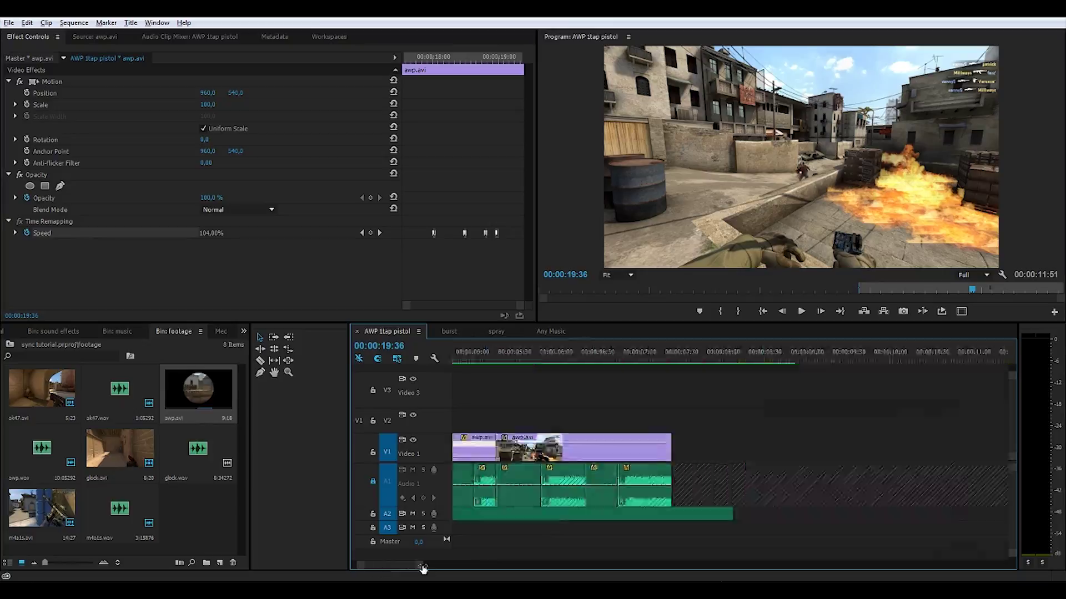
pyautogui.moveTo(423, 567); pyautogui.dragTo(482, 569)
pyautogui.click(792, 404)
pyautogui.press('space')
pyautogui.moveTo(705, 423); pyautogui.dragTo(721, 456)
pyautogui.press('=')
pyautogui.click(649, 355)
pyautogui.press('space')
# Step: Display Time Remapping speed on the second V1 awp.avi clip, add a speed keyframe at the beat and spread it into a short ramp
pyautogui.rightClick(690, 447)
pyautogui.click(960, 575)
pyautogui.click(370, 233)
pyautogui.moveTo(674, 443); pyautogui.dragTo(681, 443)
pyautogui.press('space')
pyautogui.press('=')
pyautogui.press('space')
pyautogui.click(642, 350)
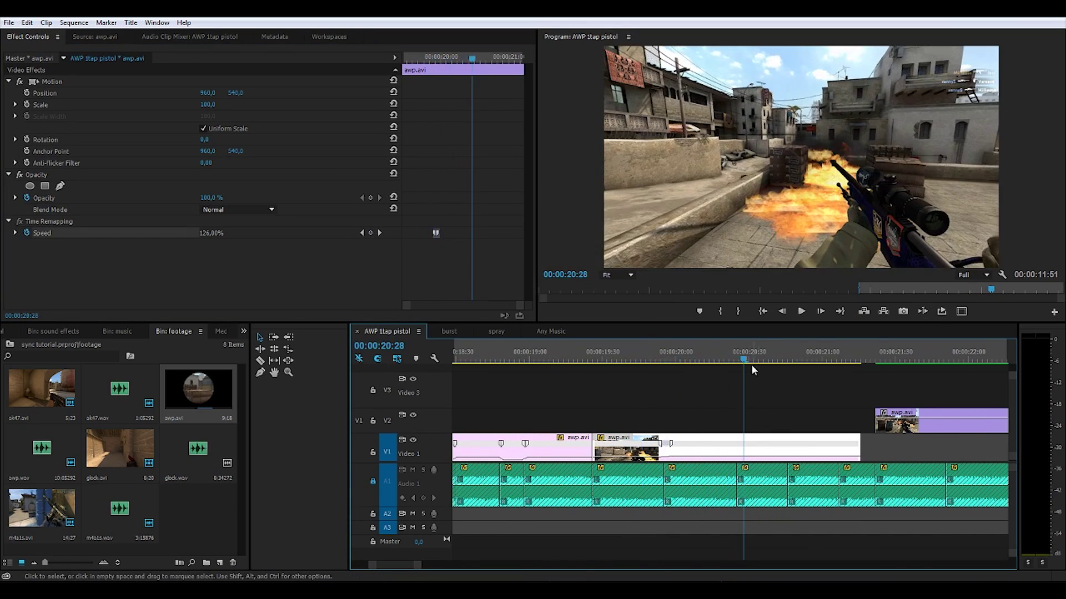
# Step: Add a speed keyframe at 00:00:20:25, slow the section after it and spread the keyframe into a short ramp
pyautogui.click(736, 355)
pyautogui.click(370, 232)
pyautogui.moveTo(749, 456); pyautogui.dragTo(749, 459)
pyautogui.moveTo(739, 444); pyautogui.dragTo(746, 445)
pyautogui.click(764, 405)
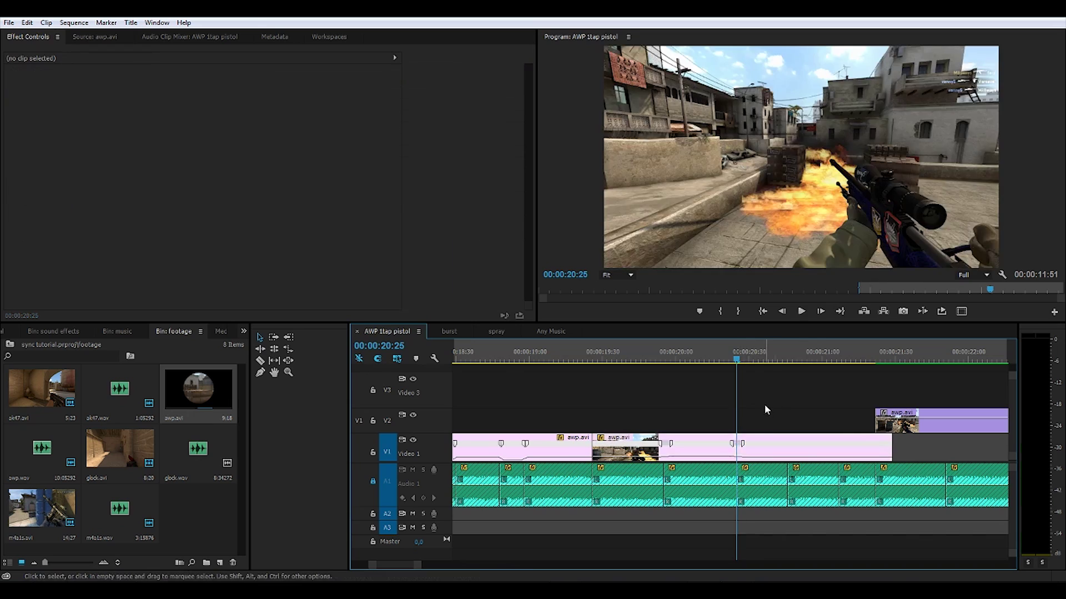
# Step: Add a speed keyframe at the following music cut, speed up the section after it and spread the keyframe into a ramp
pyautogui.click(788, 447)
pyautogui.click(371, 232)
pyautogui.moveTo(812, 459); pyautogui.dragTo(809, 445)
pyautogui.press('space')
pyautogui.moveTo(790, 444)
pyautogui.mouseDown()
pyautogui.moveTo(856, 461)
pyautogui.moveTo(784, 462)
pyautogui.moveTo(800, 444)
pyautogui.mouseUp()
pyautogui.press('space')
# Step: Add a speed keyframe at 00:00:21:07, set the section after it to 112% and play back the result
pyautogui.click(370, 233)
pyautogui.scroll(2, 836, 447)
pyautogui.scroll(2, 855, 448)
pyautogui.click(744, 421)
pyautogui.click(817, 447)
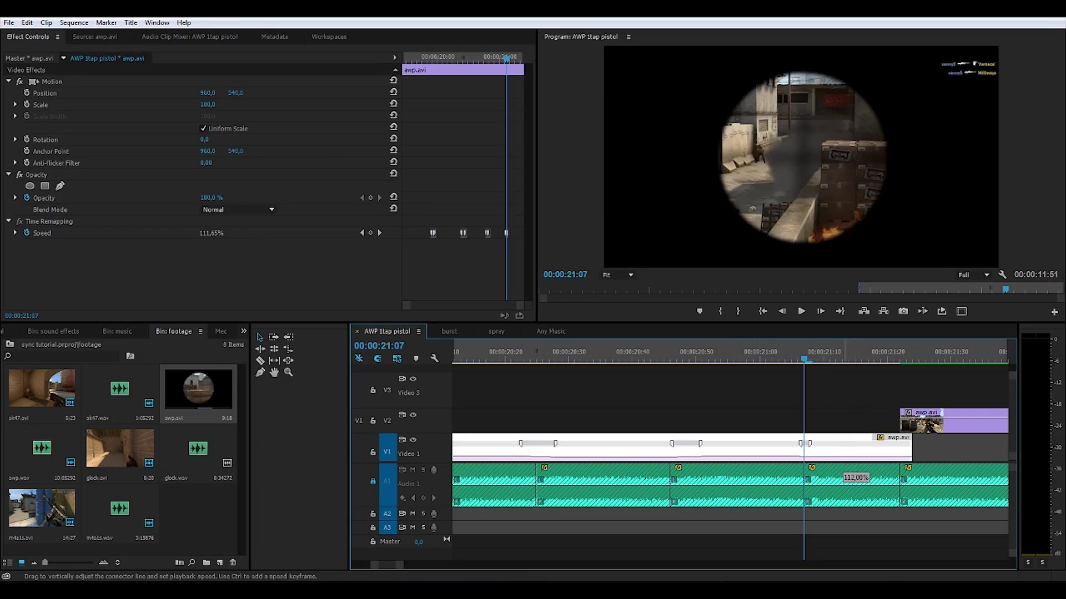
pyautogui.press('space')
pyautogui.press('\\')
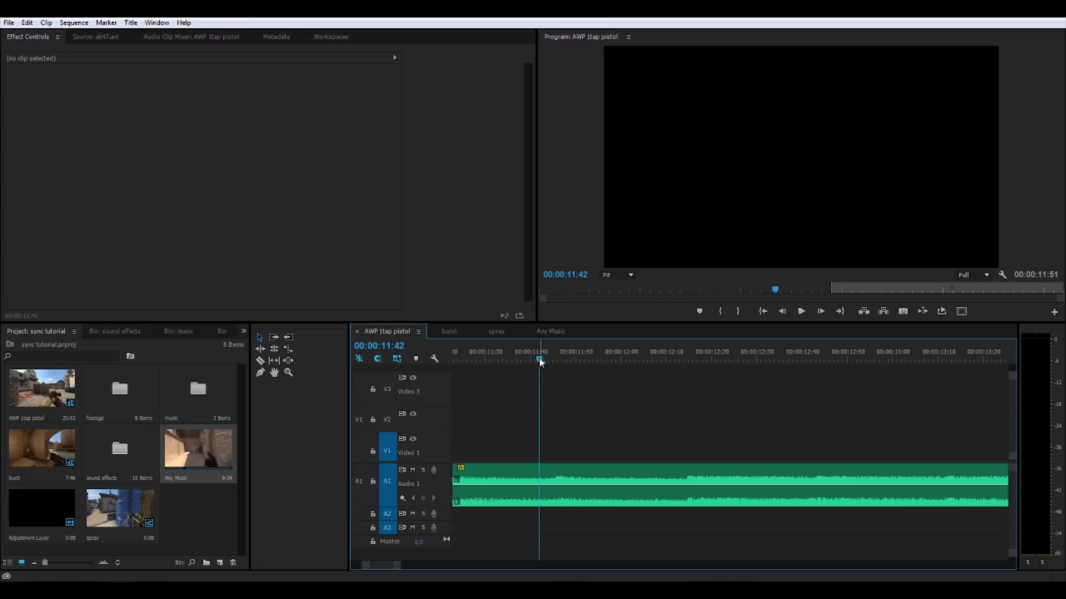
# Step: Play the music on A1 from 00:00:11:42 and split it on the beat at 00:00:12:15
pyautogui.press('space')
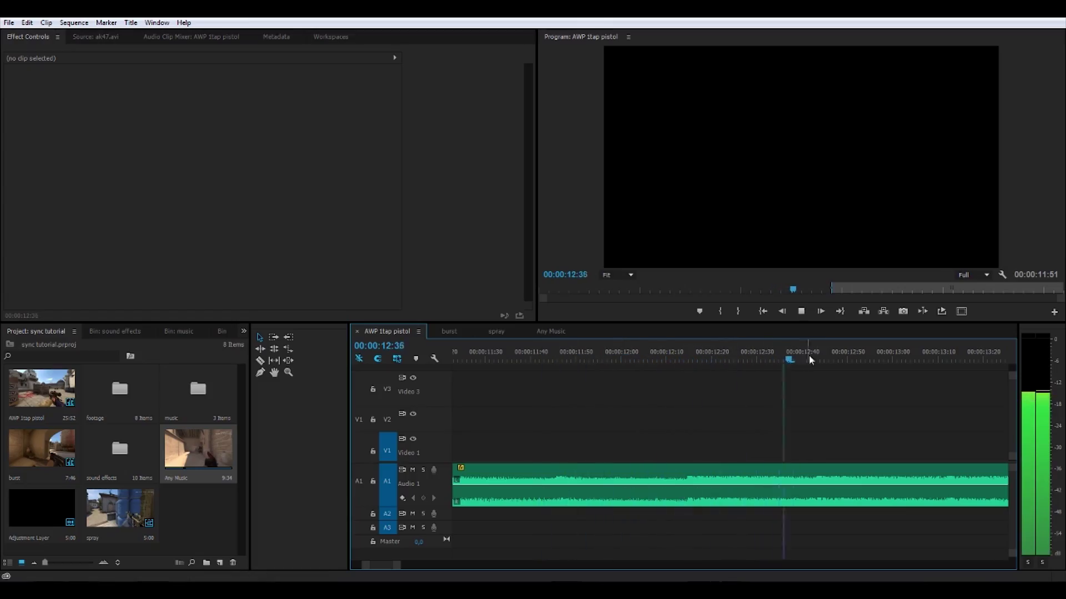
pyautogui.moveTo(631, 360); pyautogui.dragTo(688, 368)
pyautogui.press('space')
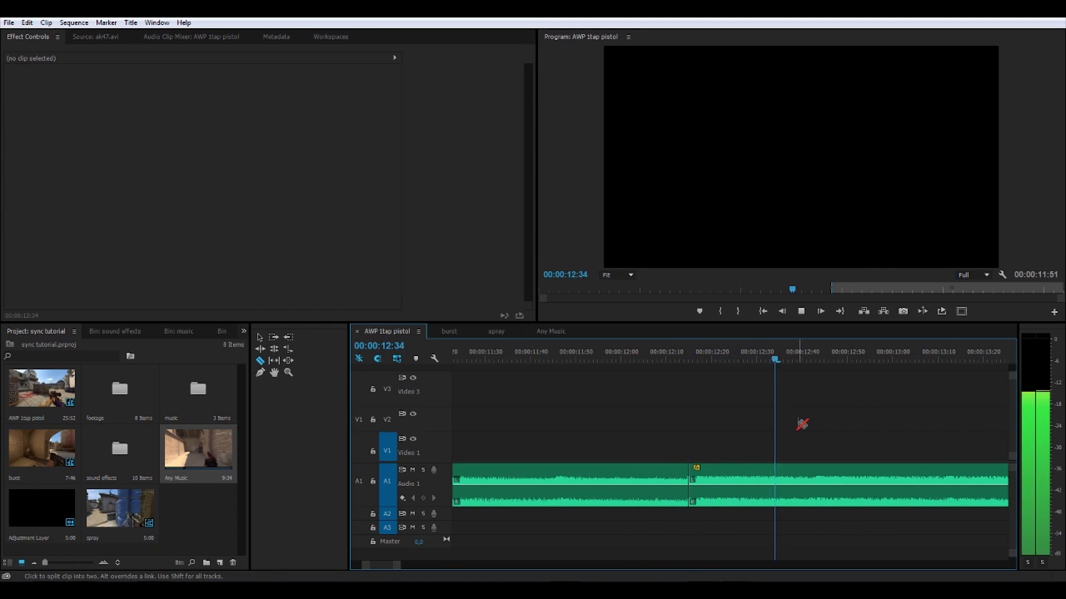
# Step: Check the music cut at 00:00:12:15 against the waveform, moving frame by frame around it and playing it back
pyautogui.press('space')
pyautogui.click(687, 352)
pyautogui.scroll(3, 697, 424)
pyautogui.press('=')
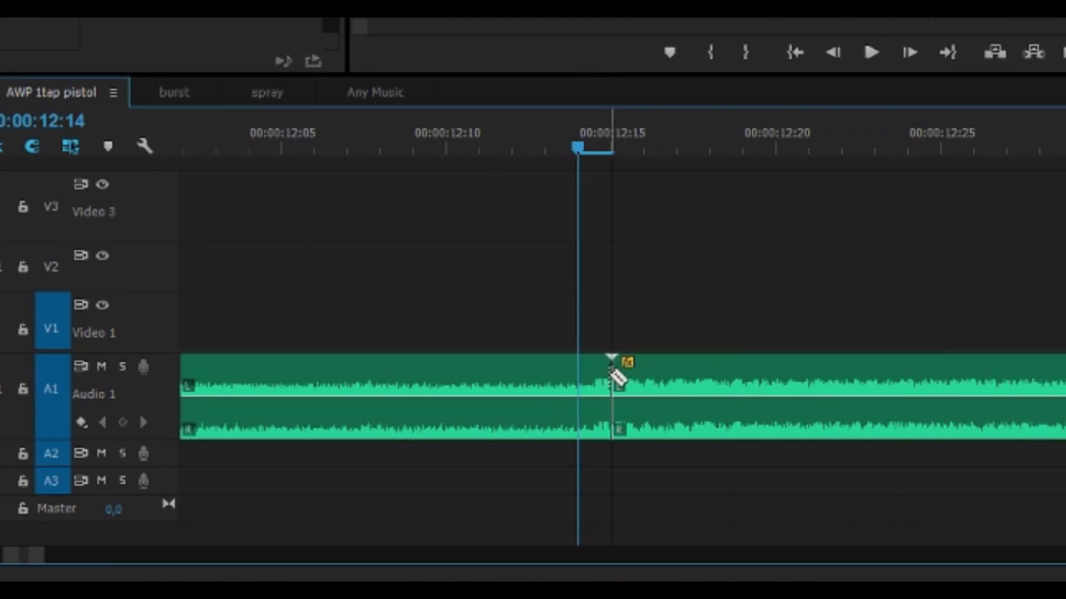
pyautogui.click(579, 371)
pyautogui.press('Left')
pyautogui.press('Left')
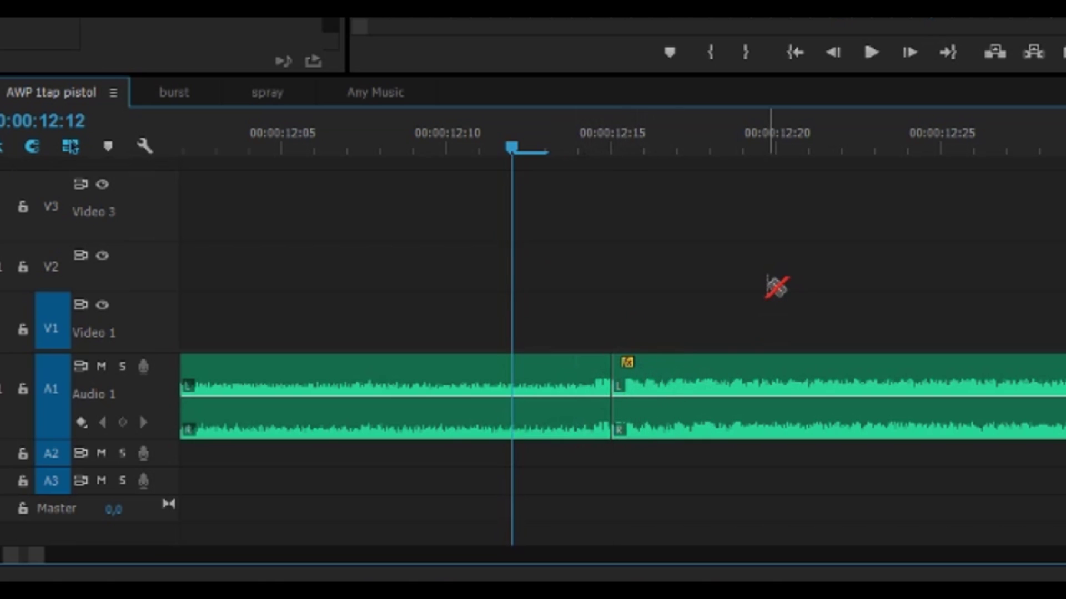
pyautogui.press('space')
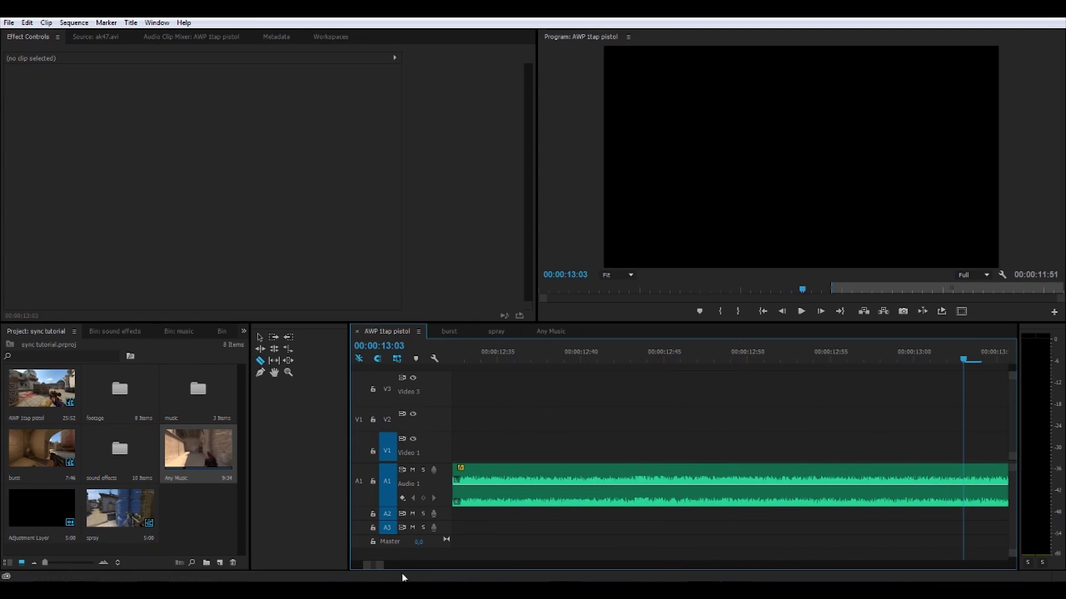
# Step: Try splitting the A1 music at the next beat after the 00:00:12:15 cut
pyautogui.moveTo(279, 563); pyautogui.dragTo(327, 563)
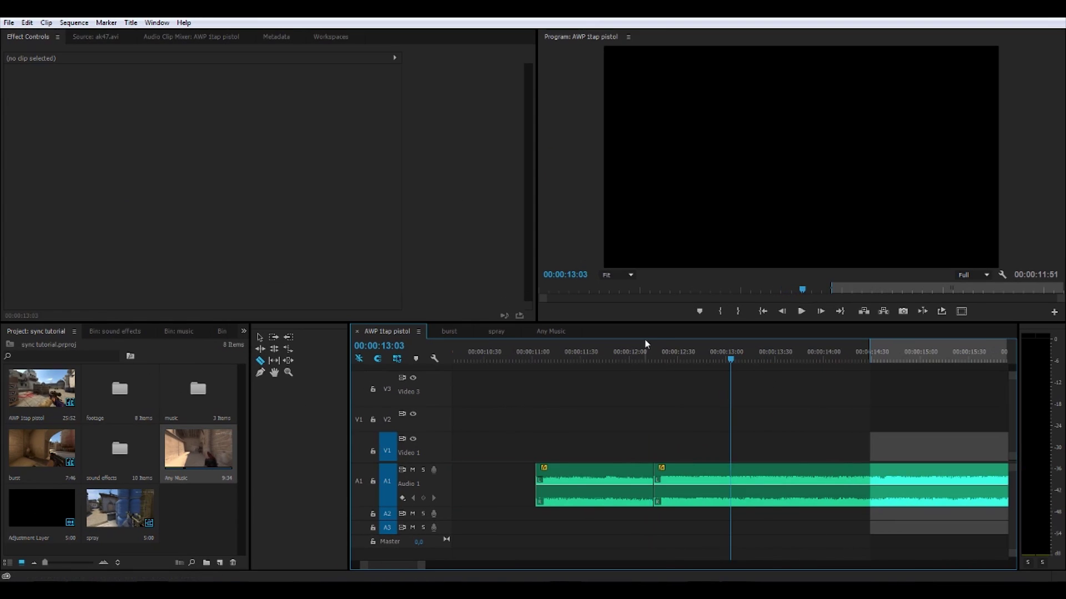
pyautogui.click(756, 353)
pyautogui.press('=')
pyautogui.press('=')
pyautogui.press('=')
pyautogui.click(635, 357)
pyautogui.click(636, 477)
pyautogui.press('space')
pyautogui.hotkey('ctrl', 'z')
# Step: Replay the music passage to locate the beat and split the A1 track there
pyautogui.moveTo(671, 356); pyautogui.dragTo(524, 358)
pyautogui.press('space')
pyautogui.press('space')
pyautogui.click(581, 478)
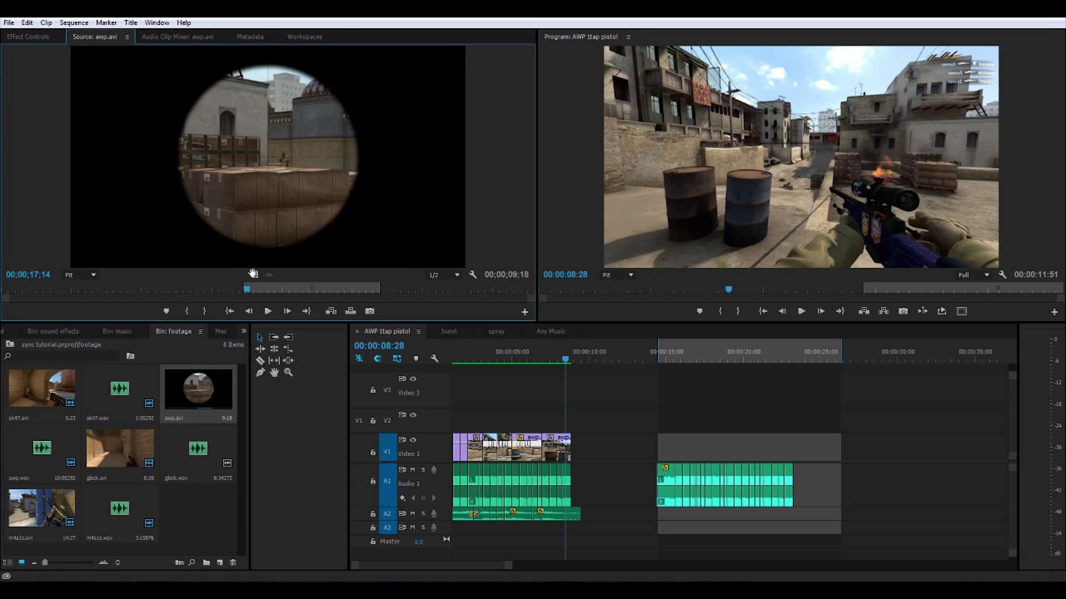
# Step: Place only the video of awp.avi on V1 at the start of the second music section and lock track A1
pyautogui.moveTo(252, 273); pyautogui.dragTo(660, 446)
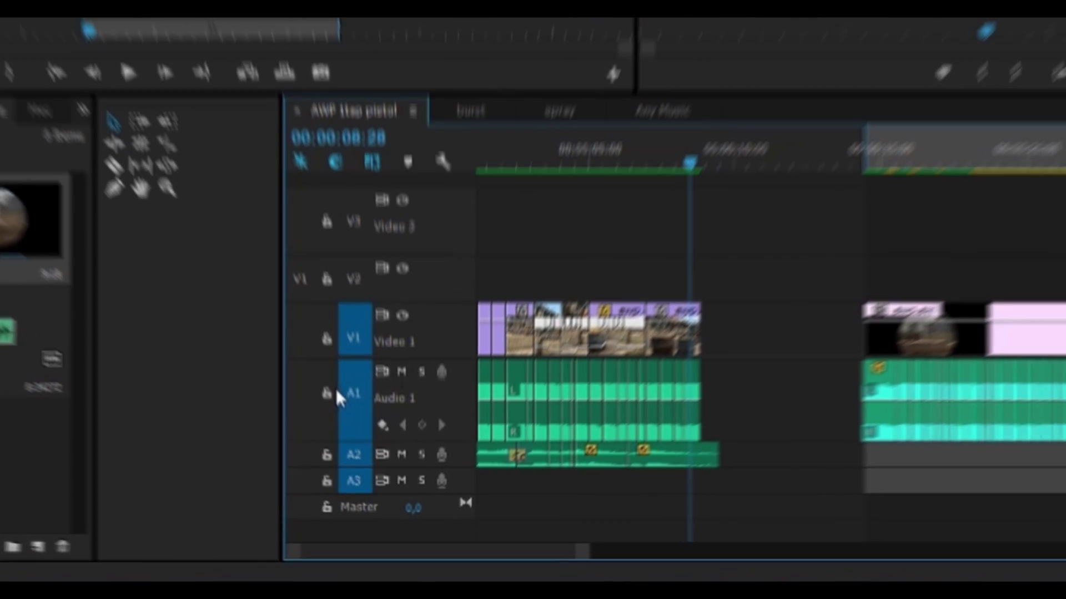
pyautogui.click(373, 481)
pyautogui.scroll(5, 680, 411)
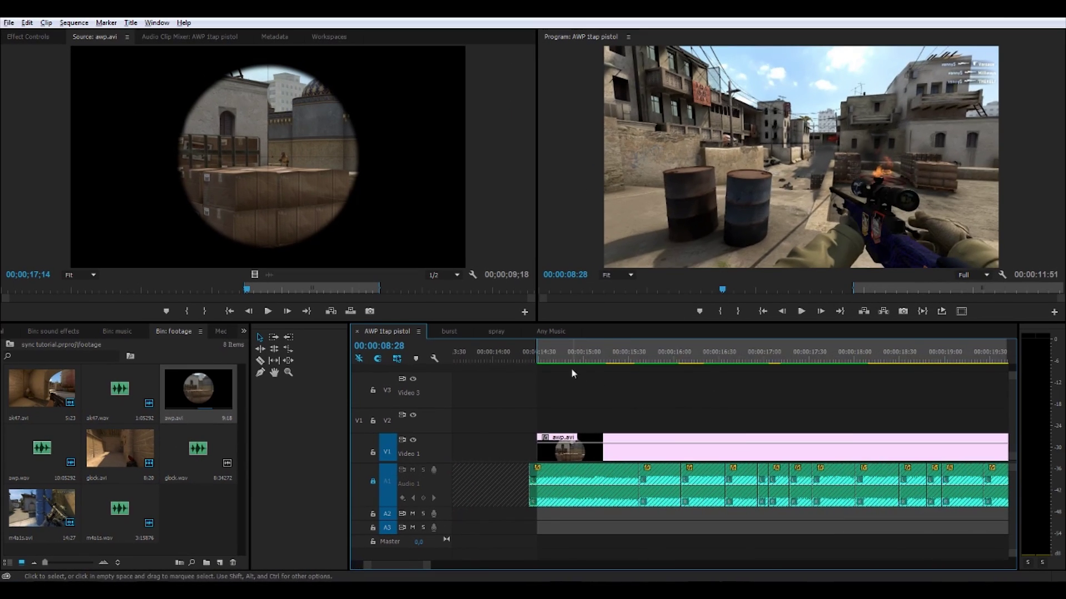
# Step: Find the first shot's frame just after 00:00:14:42 and split the V1 awp.avi clip there
pyautogui.moveTo(557, 352)
pyautogui.mouseDown()
pyautogui.moveTo(590, 352)
pyautogui.moveTo(558, 352)
pyautogui.mouseUp()
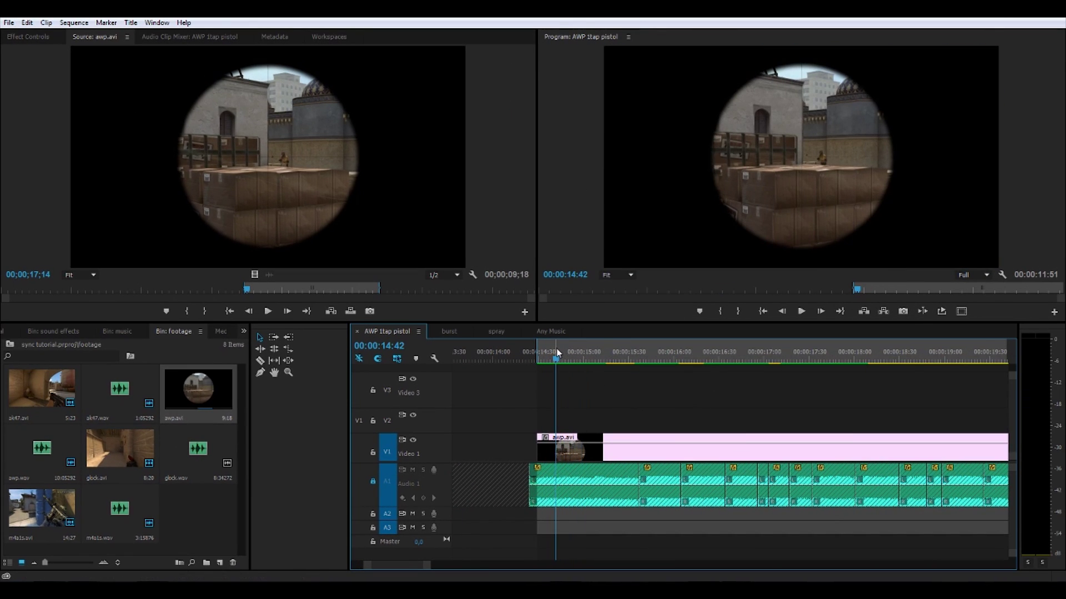
pyautogui.press('Right')
pyautogui.press('Right')
pyautogui.press('Right')
pyautogui.scroll(1, 557, 352)
pyautogui.press('Right')
pyautogui.press('Right')
pyautogui.press('Left')
pyautogui.press('Right')
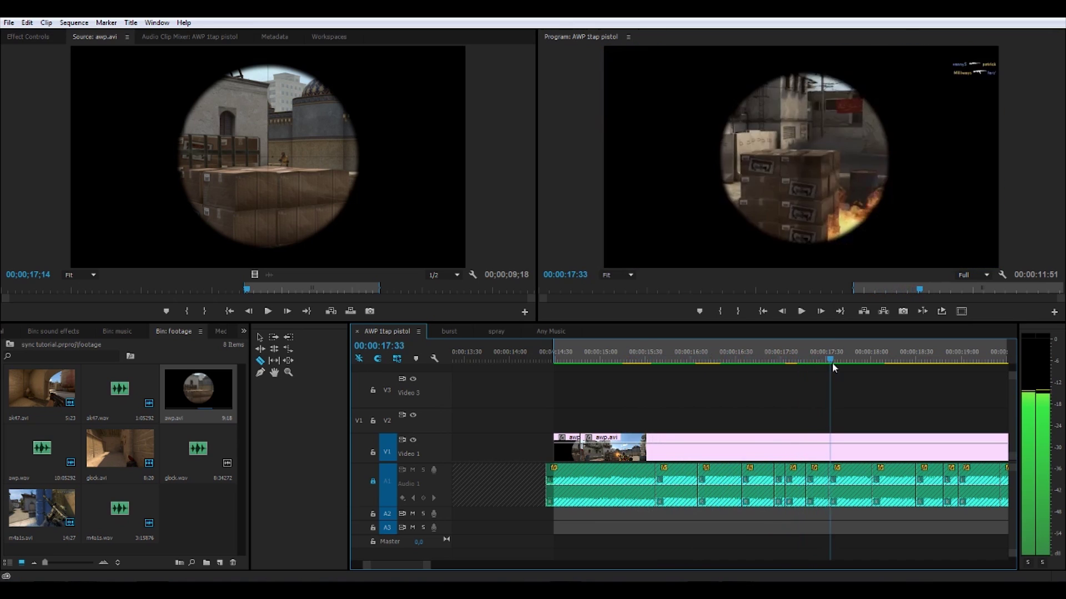
# Step: Split the V1 awp.avi clip at the next chosen shot, around 00:00:18:08
pyautogui.moveTo(862, 363); pyautogui.dragTo(961, 368)
pyautogui.click(887, 447)
pyautogui.scroll(-3, 415, 566)
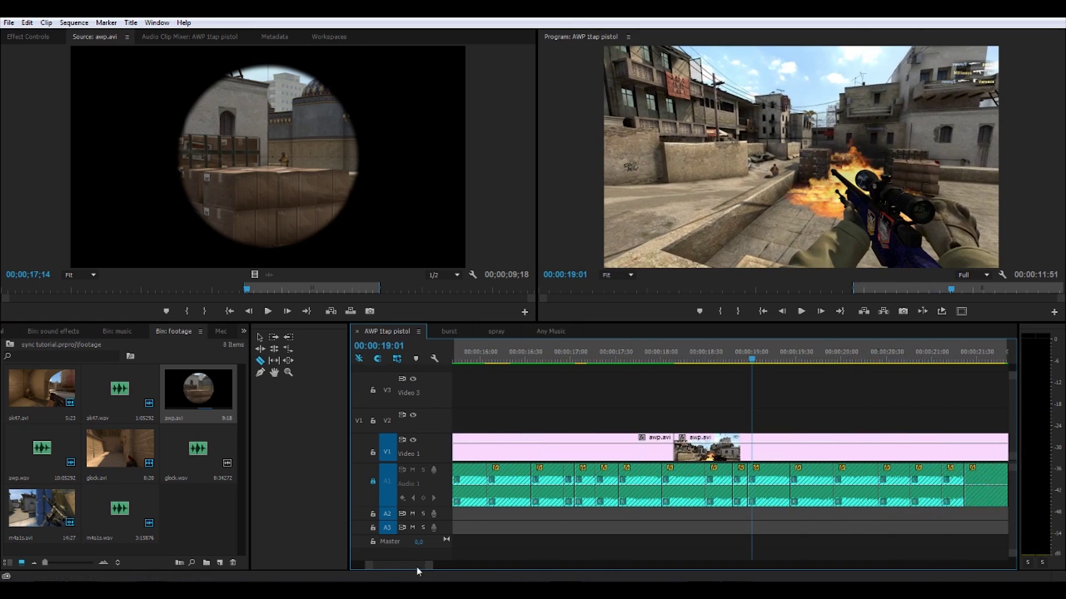
# Step: Split the V1 awp.avi footage at the remaining shots, at 00:00:19:39 and 00:00:21:49
pyautogui.click(763, 361)
pyautogui.moveTo(764, 363); pyautogui.dragTo(808, 364)
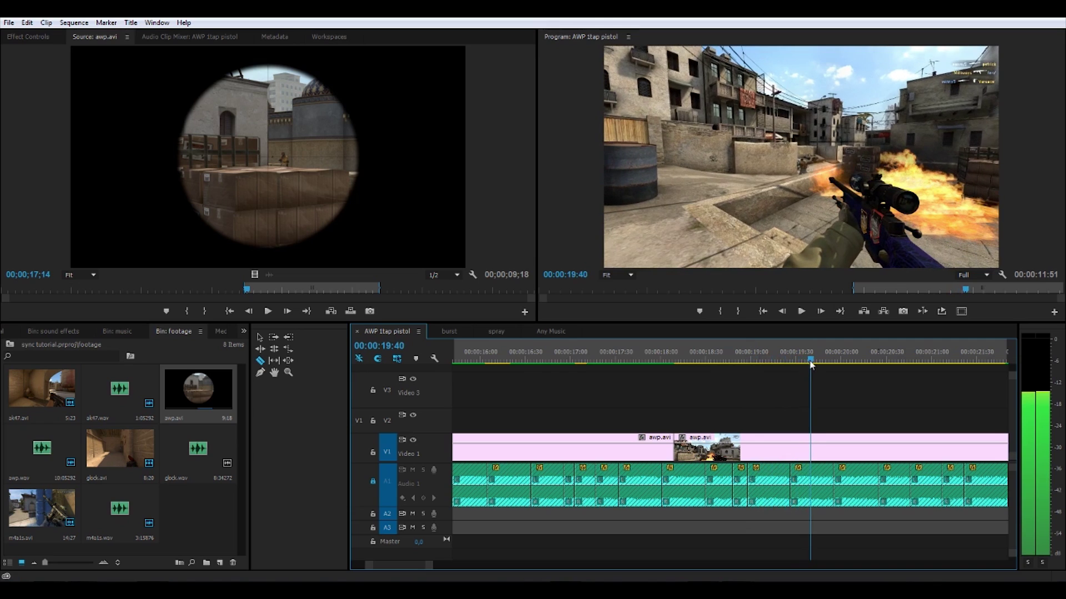
pyautogui.click(811, 447)
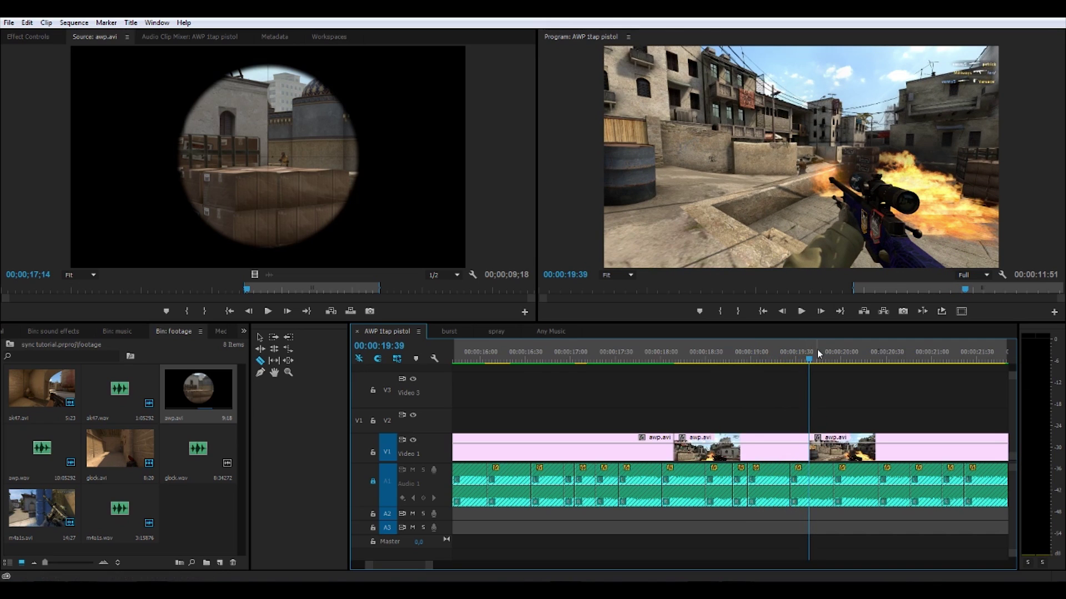
pyautogui.moveTo(809, 359); pyautogui.dragTo(816, 359)
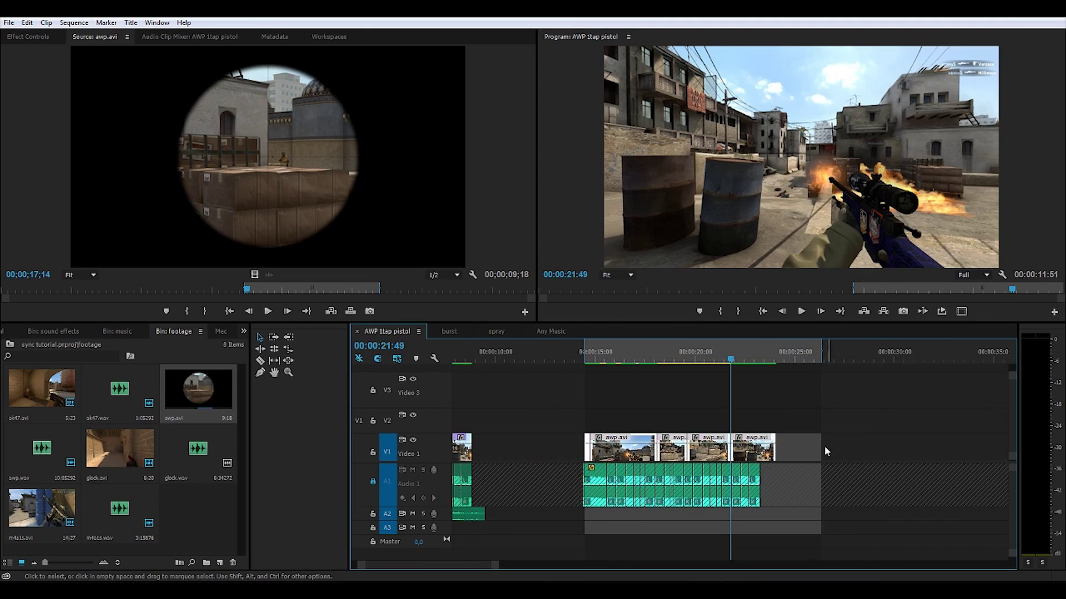
# Step: Shift the V1 clips so the first shot's cut meets the first music cut, and move the next shot clip to V2 at 00:00:17:32
pyautogui.keyDown('alt'); pyautogui.scroll(5, 583, 411); pyautogui.keyUp('alt')
pyautogui.press('a')
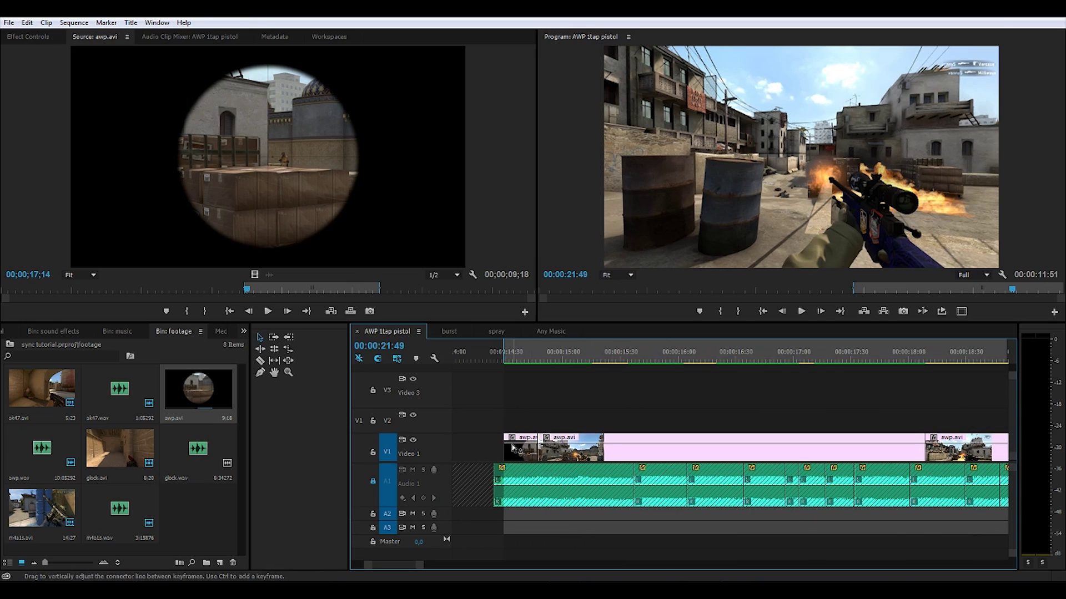
pyautogui.moveTo(525, 438); pyautogui.dragTo(547, 434)
pyautogui.click(554, 351)
pyautogui.press('space')
pyautogui.click(568, 352)
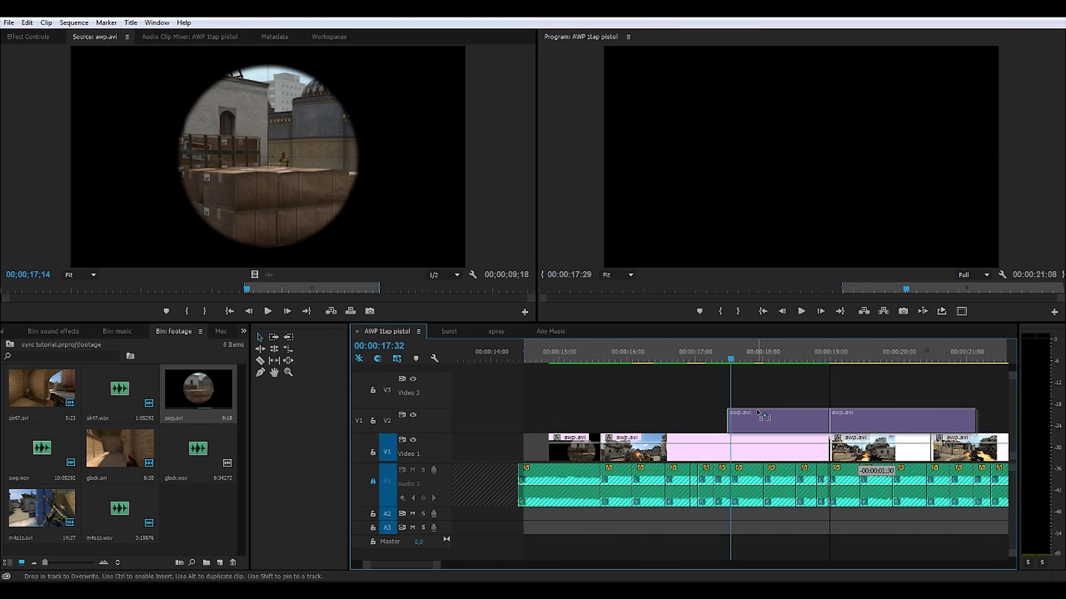
# Step: Play the spaced clips and move the last awp.avi clip up to V2 so it starts on the beat at 00:00:21:22
pyautogui.press('space')
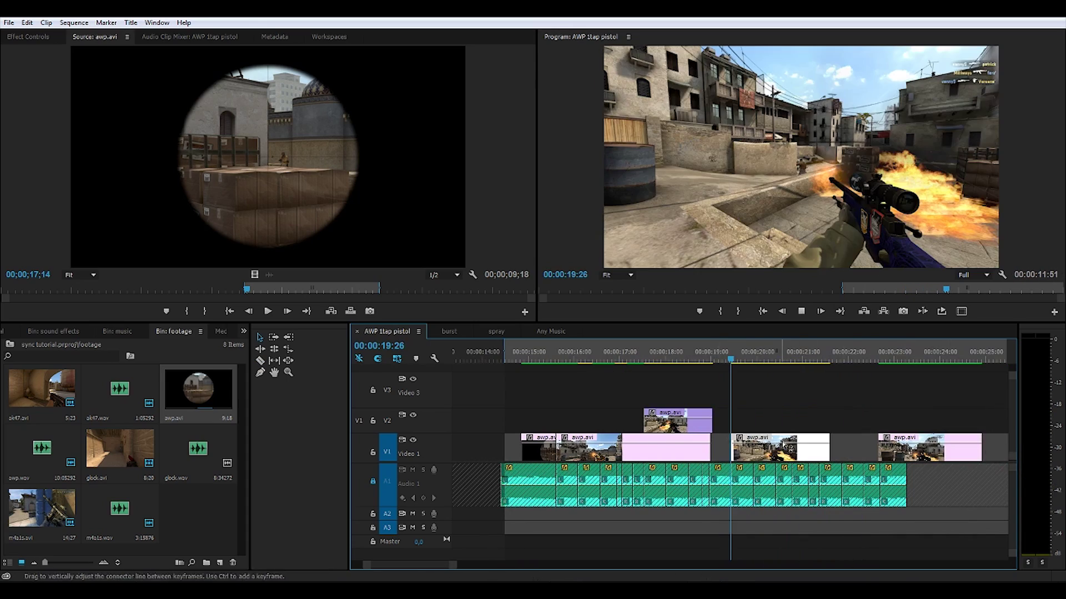
pyautogui.press('space')
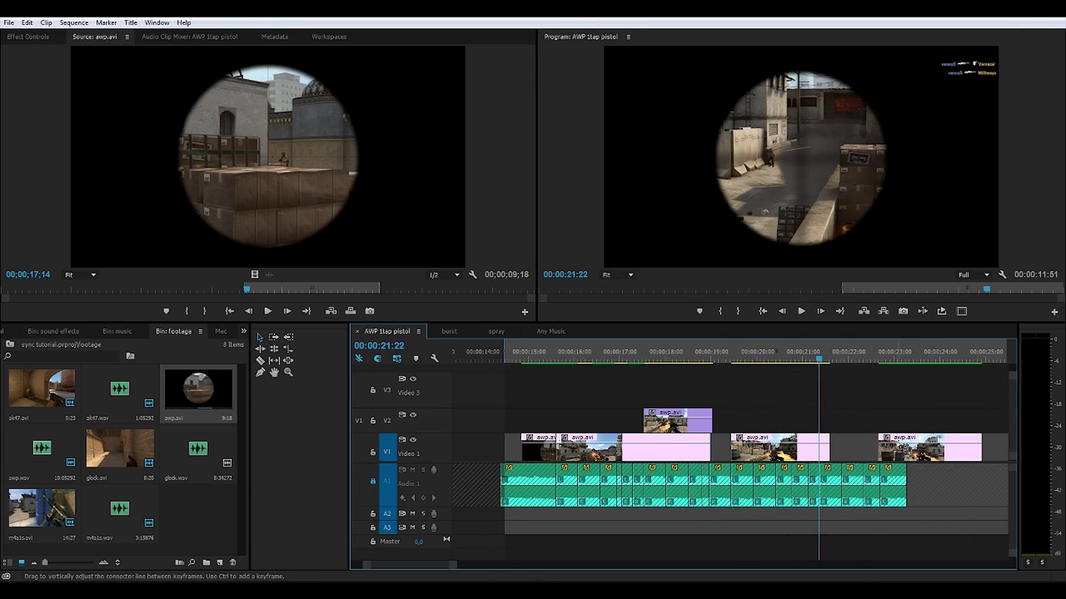
pyautogui.moveTo(912, 439); pyautogui.dragTo(853, 413)
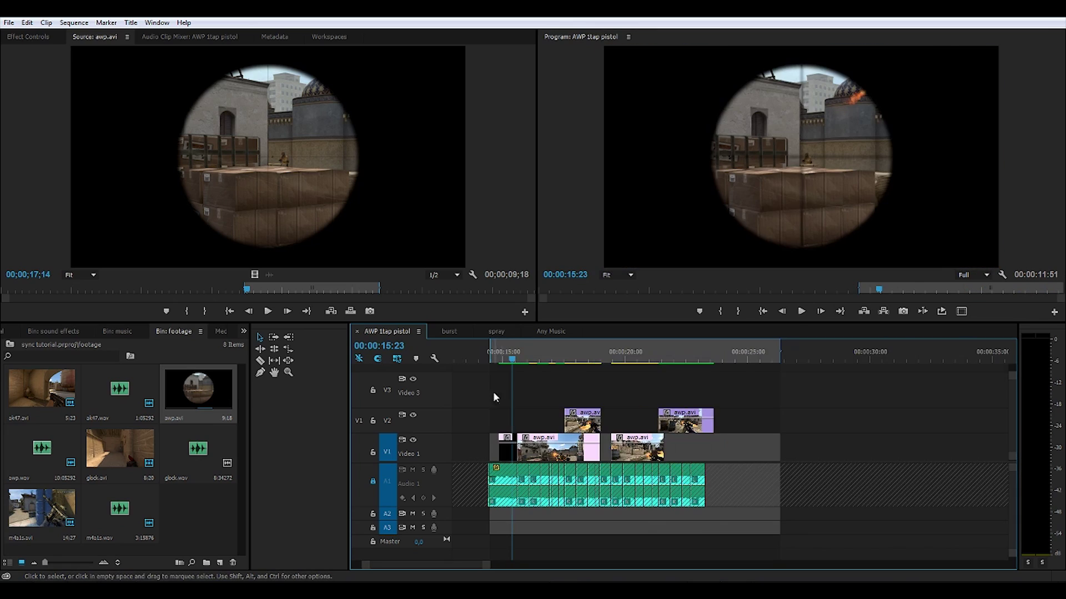
# Step: Split the long V1 awp.avi clip on the music cut at 00:00:16:05
pyautogui.press('=')
pyautogui.press('=')
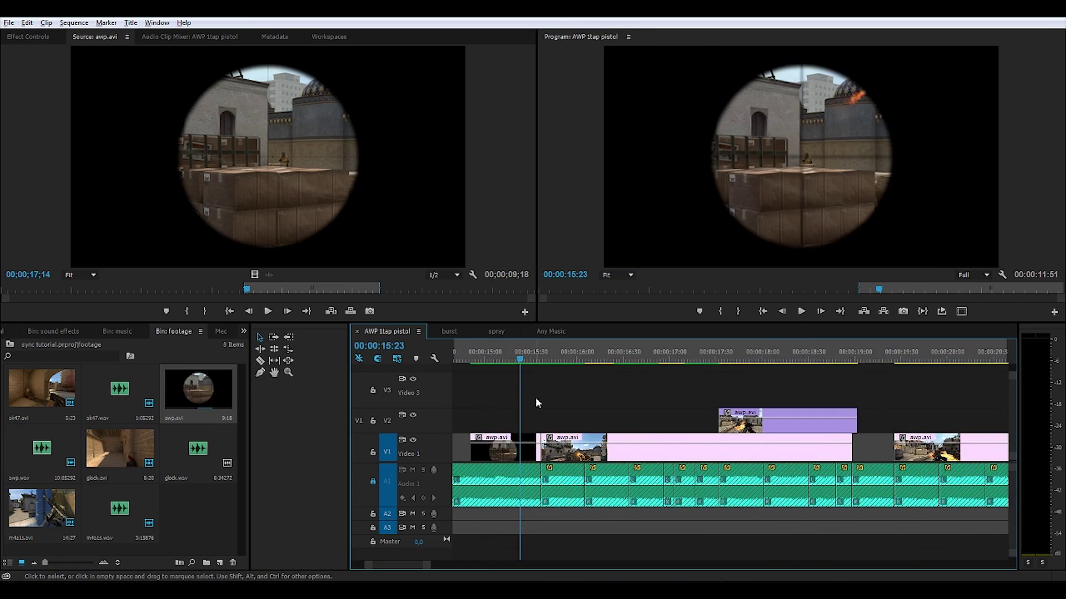
pyautogui.scroll(-2, 625, 404)
pyautogui.press('space')
pyautogui.moveTo(636, 359); pyautogui.dragTo(594, 358)
pyautogui.press('c')
pyautogui.click(599, 453)
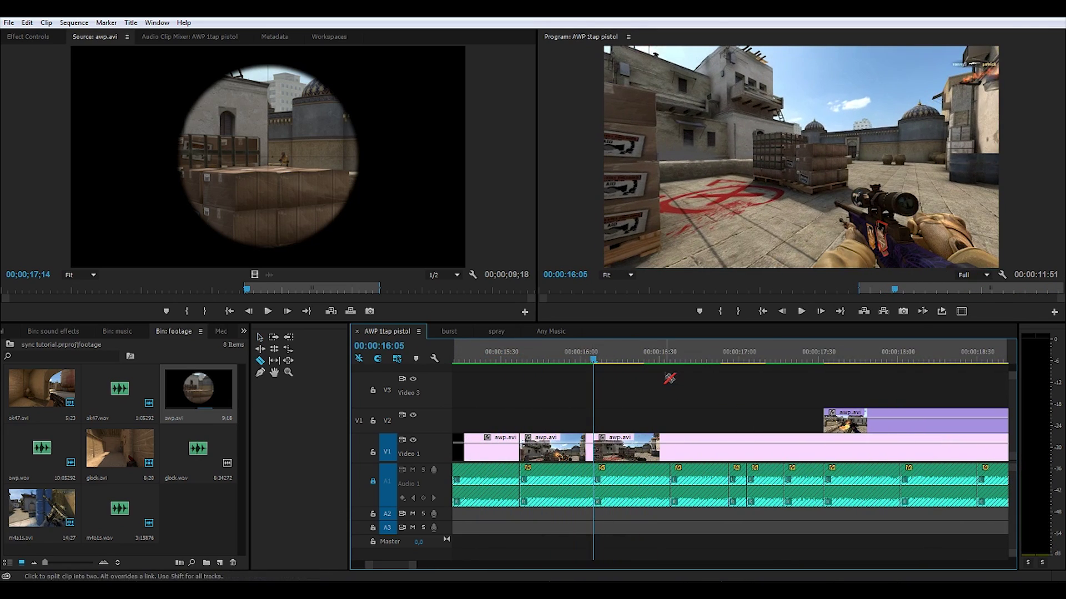
# Step: Split the V1 clip at 00:00:16:34, delete the piece before that cut and move the remainder back to 00:00:16:05
pyautogui.press('space')
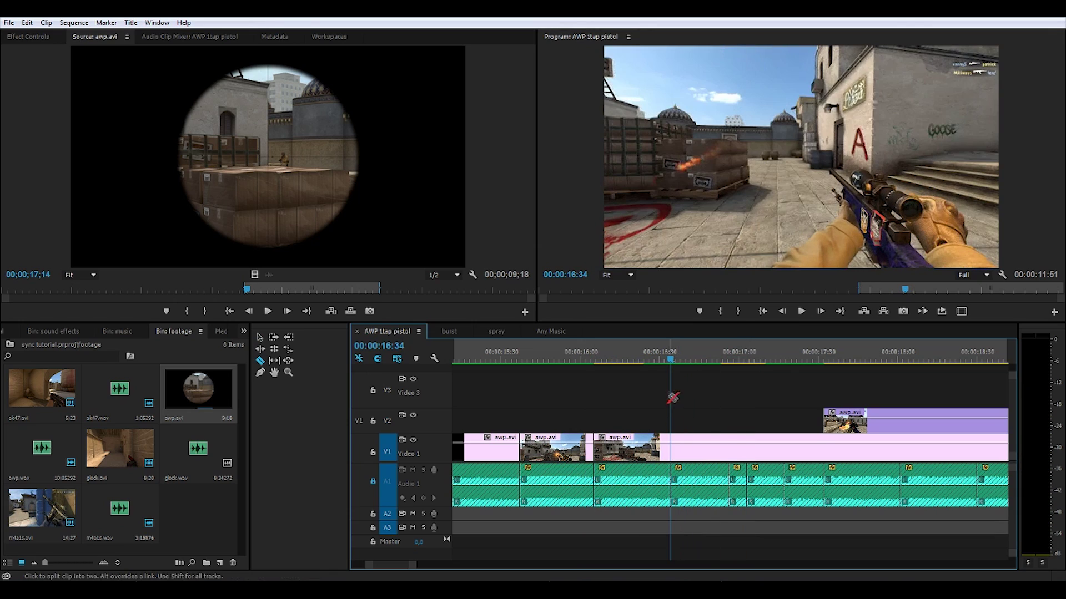
pyautogui.click(671, 454)
pyautogui.press('v')
pyautogui.click(644, 453)
pyautogui.press('Delete')
pyautogui.moveTo(707, 455); pyautogui.dragTo(630, 455)
pyautogui.click(585, 353)
pyautogui.press('space')
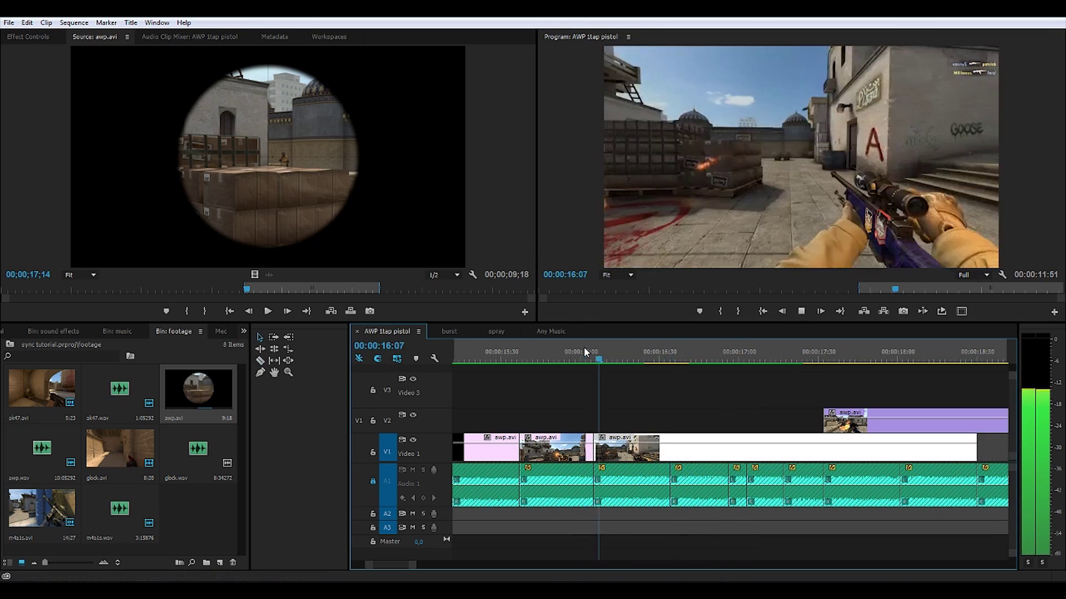
# Step: Extend the V2 shot clip's start back to 00:00:17:17, keeping it split at 00:00:17:32
pyautogui.press('space')
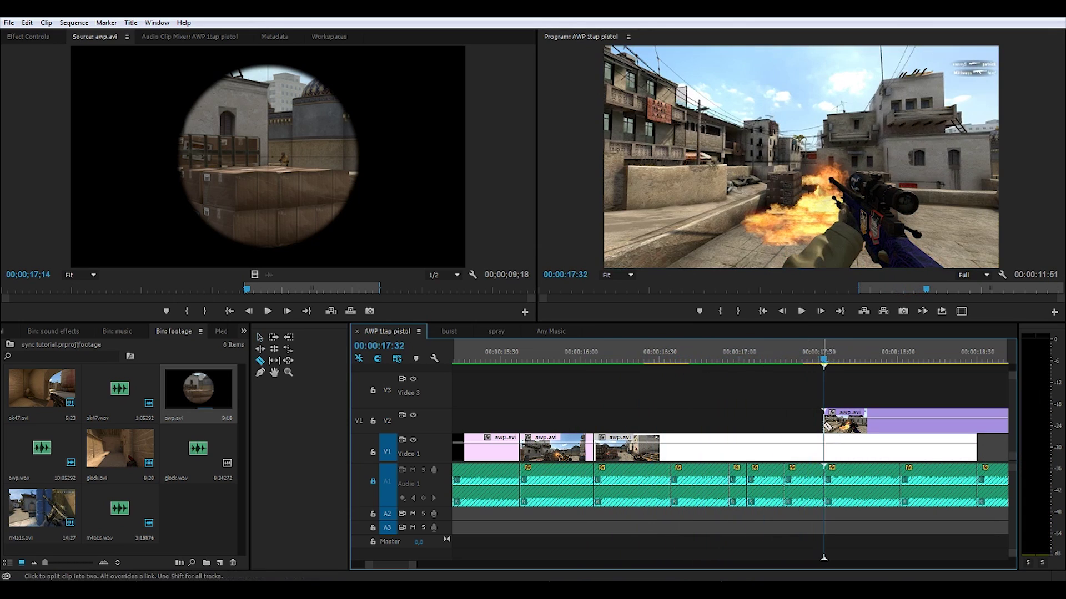
pyautogui.moveTo(820, 425); pyautogui.dragTo(783, 425)
pyautogui.click(784, 356)
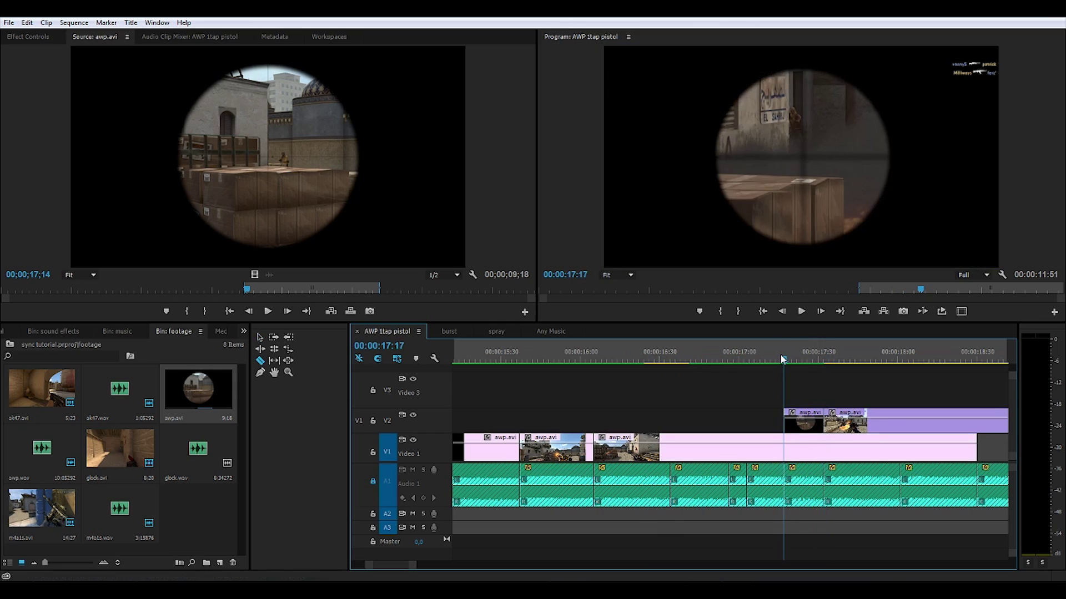
# Step: Play back the V1 footage around the 00:00:16:05 cut to check its timing against the music
pyautogui.press('space')
pyautogui.click(765, 358)
pyautogui.click(596, 358)
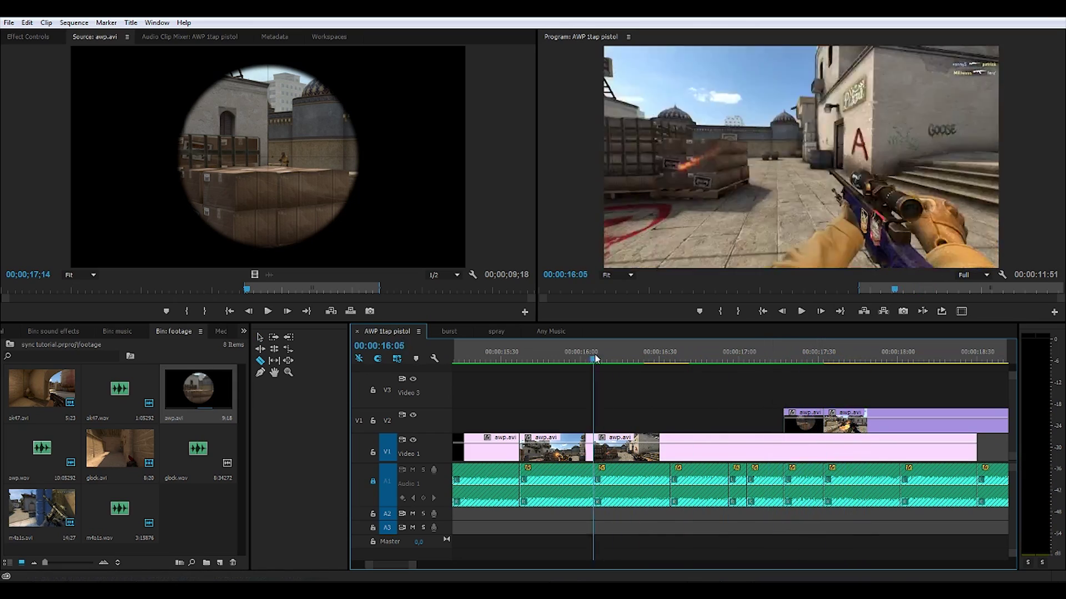
pyautogui.click(530, 358)
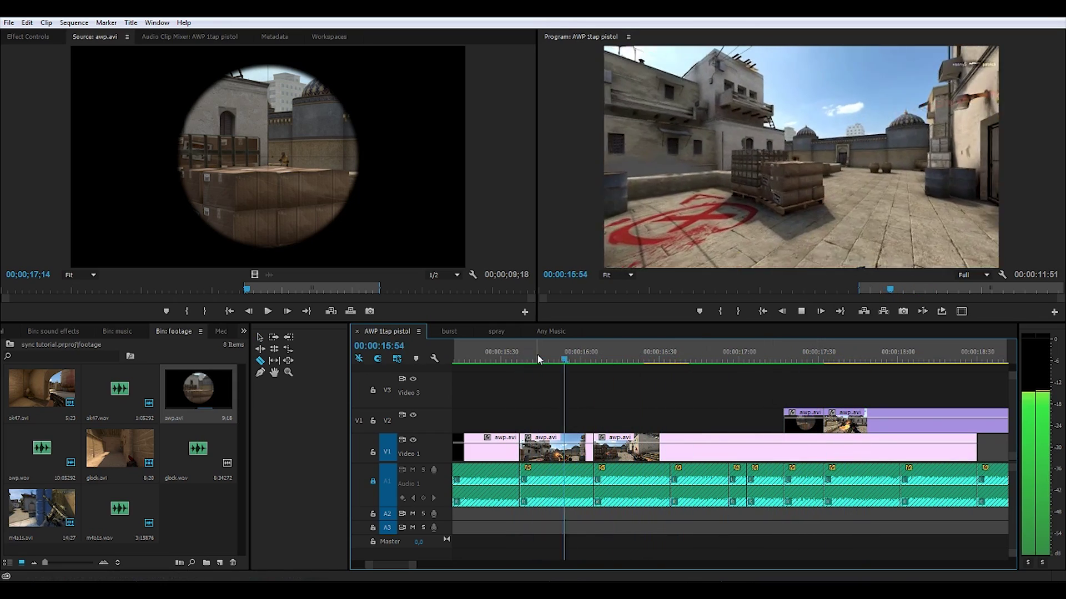
pyautogui.press('space')
pyautogui.click(546, 355)
pyautogui.press('space')
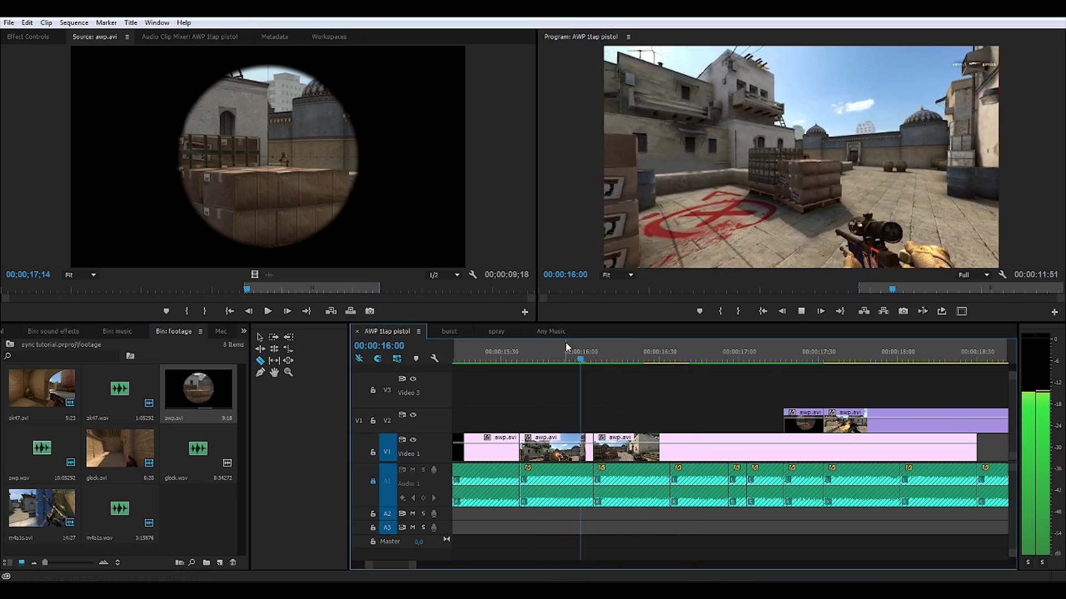
# Step: Split the V1 clip at 00:00:16:16, delete the piece before that cut and move the remainder back against the previous clip
pyautogui.click(622, 352)
pyautogui.press('space')
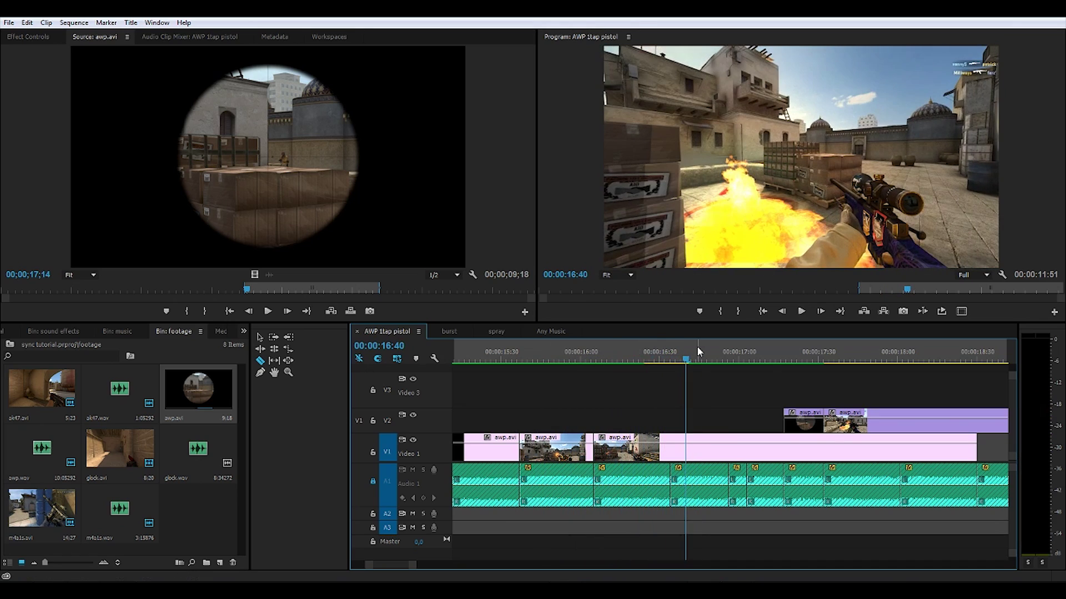
pyautogui.moveTo(578, 359); pyautogui.dragTo(622, 362)
pyautogui.click(627, 453)
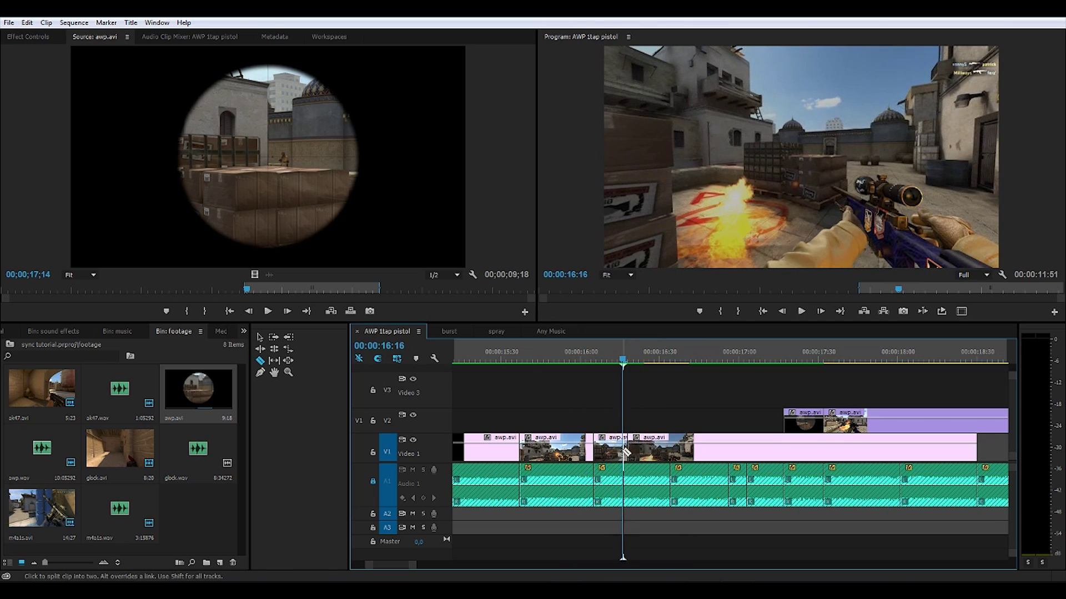
pyautogui.press('v')
pyautogui.click(612, 453)
pyautogui.press('Delete')
pyautogui.moveTo(666, 458); pyautogui.dragTo(633, 458)
# Step: Split the V1 clip at the 00:00:16:34 music cut and again further on, remove the middle piece and move the remainder back to the music cut
pyautogui.moveTo(557, 352); pyautogui.dragTo(769, 356)
pyautogui.press('c')
pyautogui.click(670, 449)
pyautogui.click(768, 448)
pyautogui.press('v')
pyautogui.click(743, 450)
pyautogui.moveTo(788, 450); pyautogui.dragTo(690, 449)
# Step: Trim the end of the last V1 clip back to 00:00:17:17 and move the V2 clips starting there down to V1
pyautogui.click(658, 347)
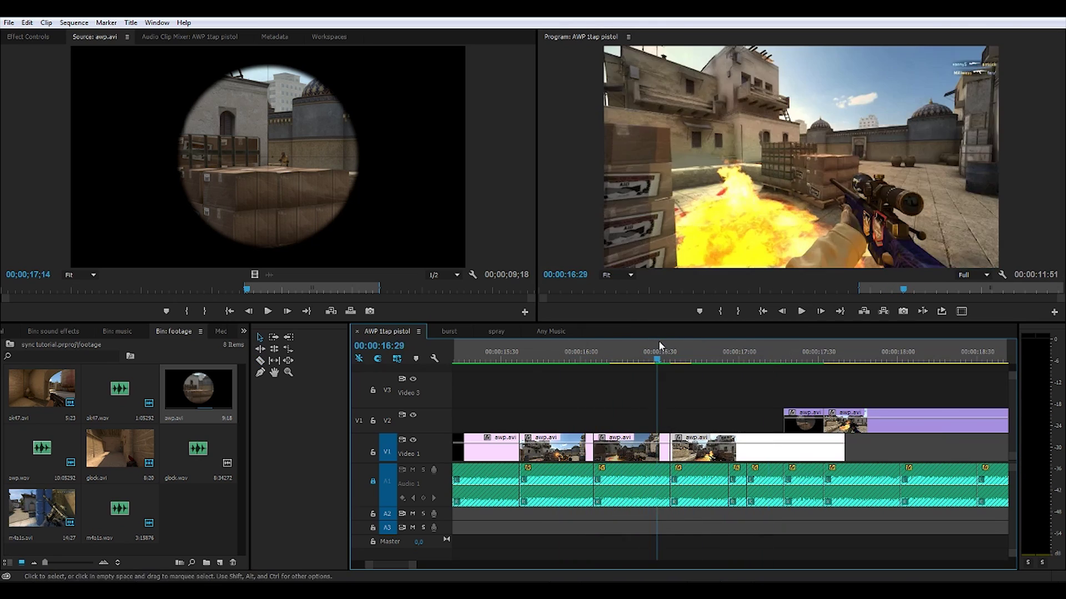
pyautogui.press('space')
pyautogui.click(715, 353)
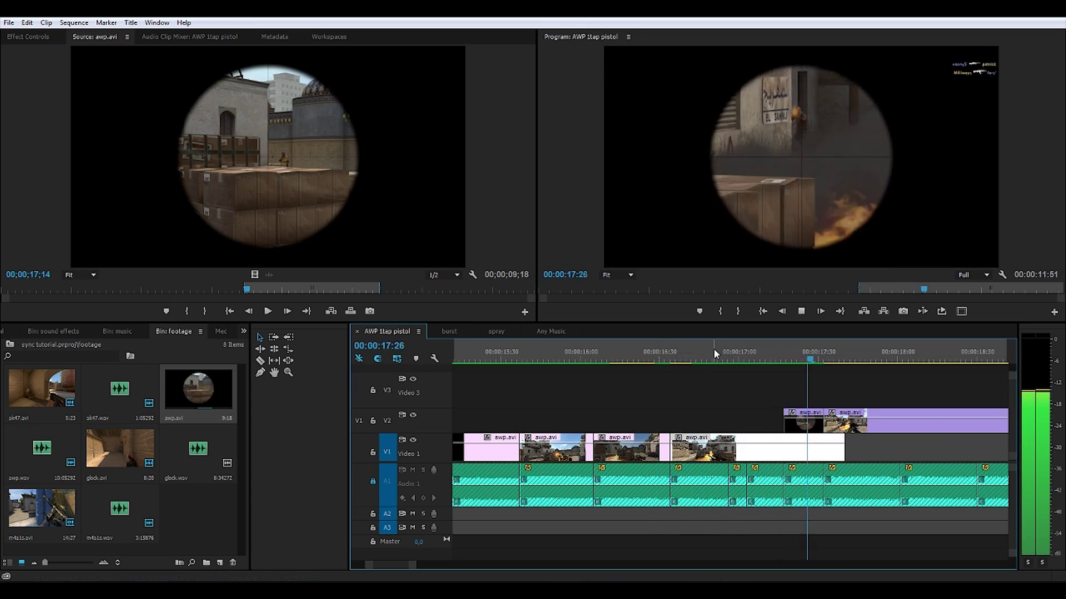
pyautogui.press('space')
pyautogui.click(671, 346)
pyautogui.press('space')
pyautogui.press('space')
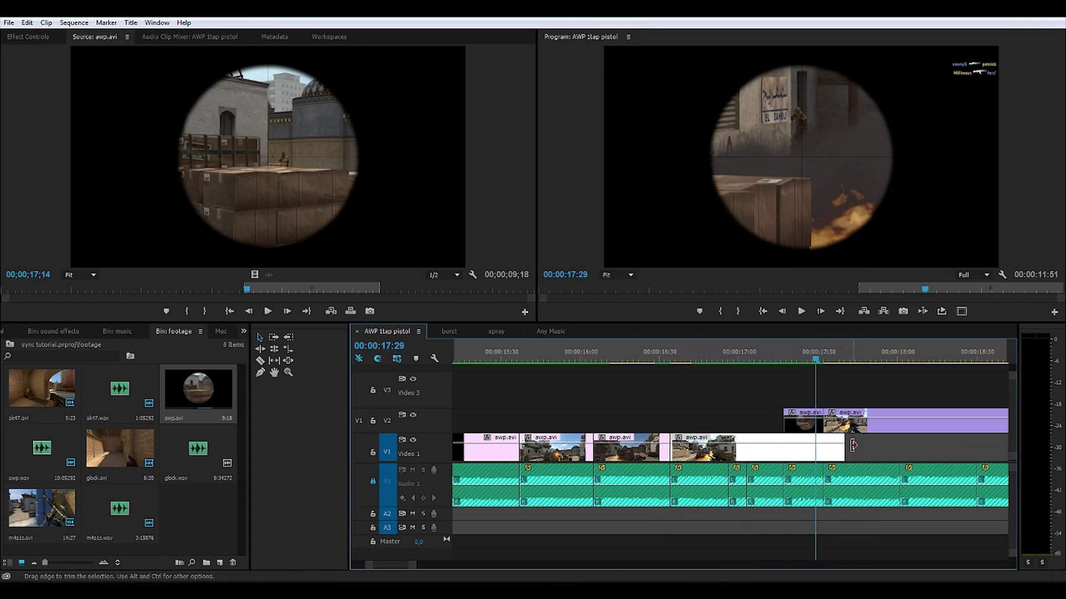
pyautogui.moveTo(850, 444); pyautogui.dragTo(784, 444)
pyautogui.moveTo(853, 422); pyautogui.dragTo(853, 444)
# Step: Play back the V1 clips from before 00:00:16:00 to past 00:00:18:00 to check the cuts against the music
pyautogui.click(534, 360)
pyautogui.press('space')
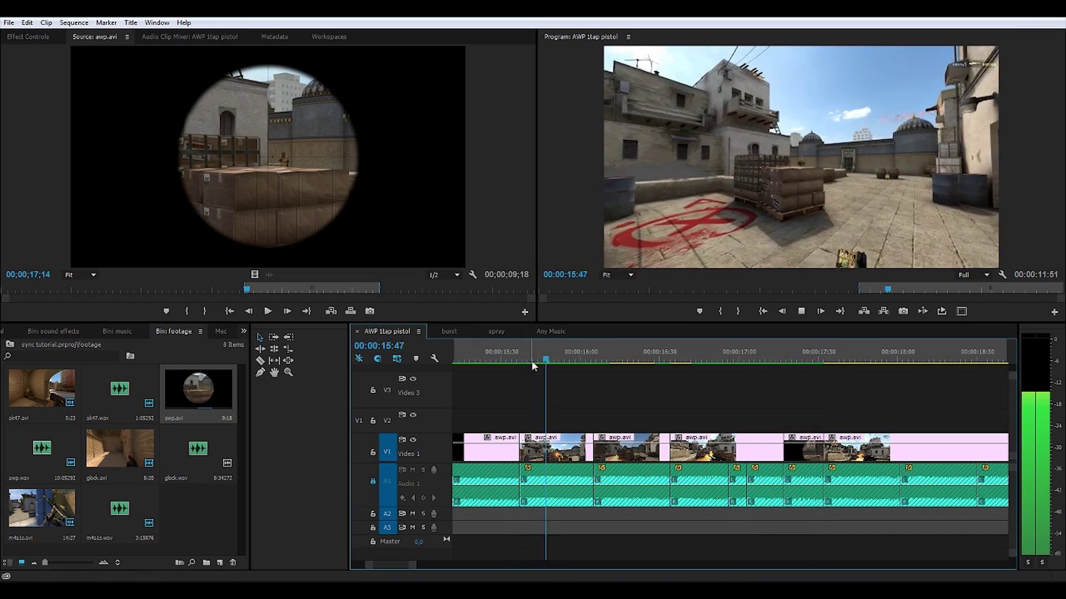
pyautogui.press('space')
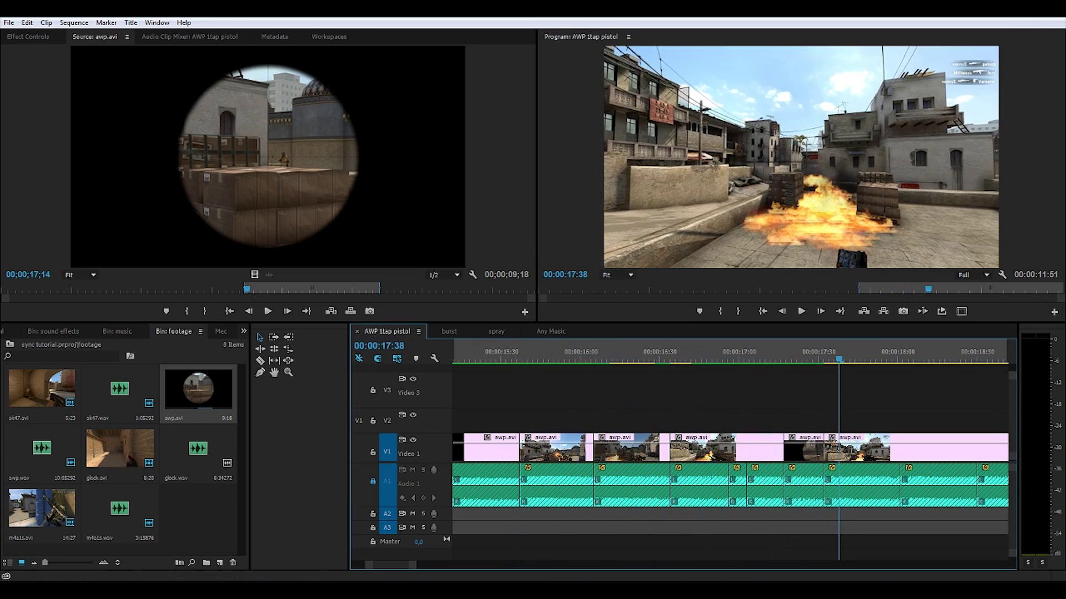
pyautogui.moveTo(410, 565); pyautogui.dragTo(424, 566)
pyautogui.press('space')
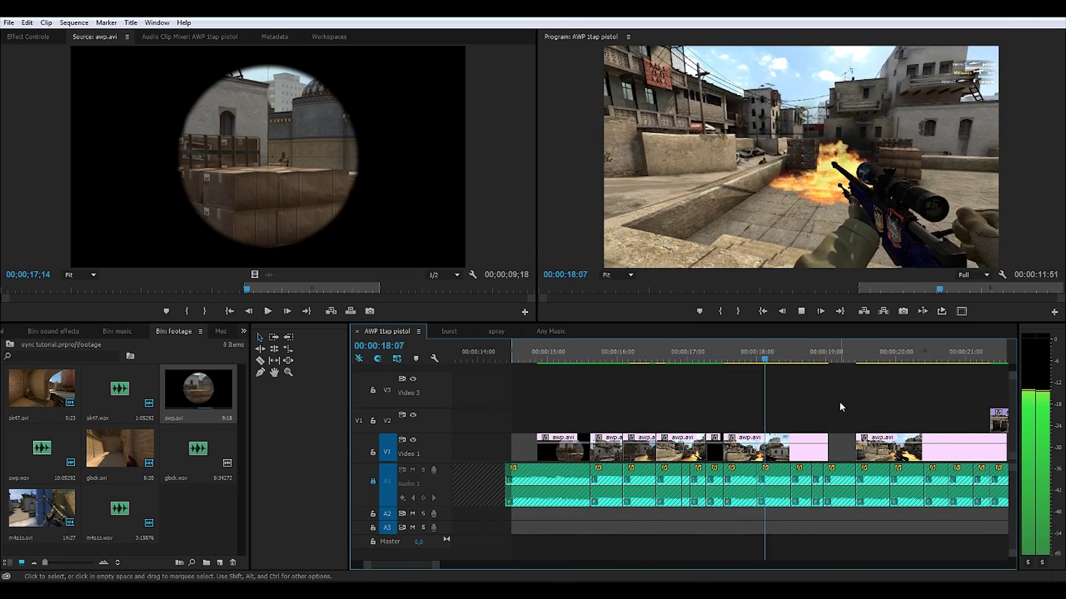
pyautogui.click(704, 356)
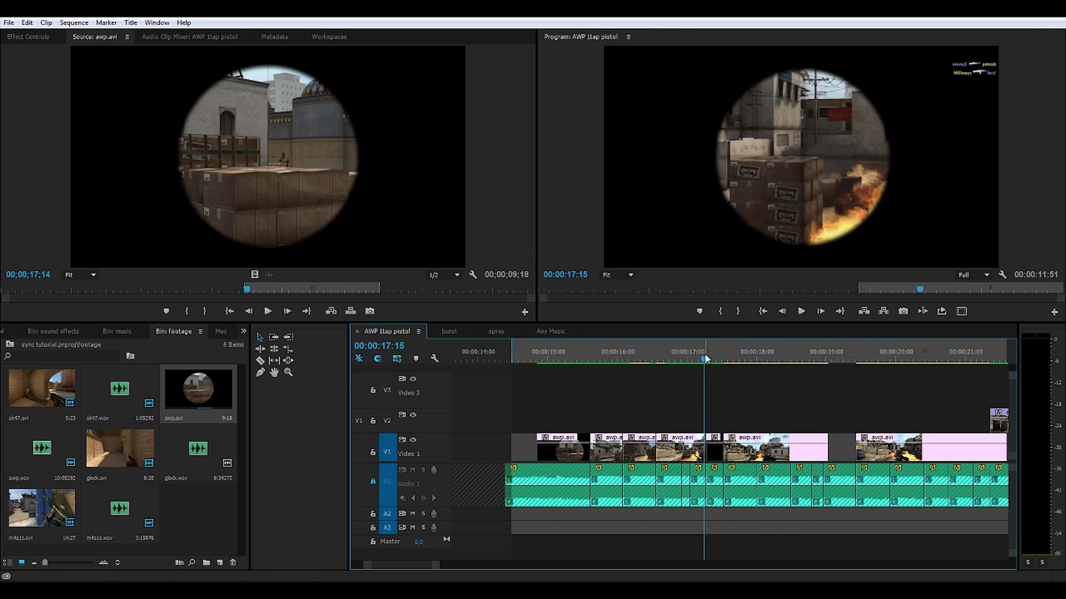
pyautogui.press('space')
pyautogui.press('space')
pyautogui.press('=')
pyautogui.scroll(2, 772, 396)
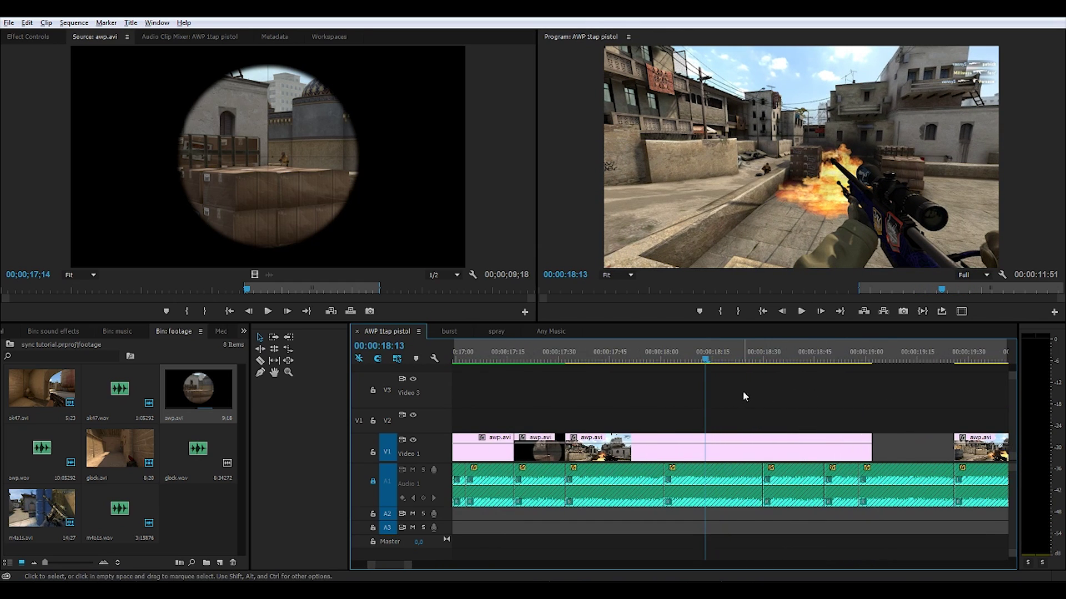
# Step: Move the V1 clip that plays at 00:00:18:01 up to V2 and show its Time Remapping speed keyframes
pyautogui.click(663, 360)
pyautogui.moveTo(646, 447); pyautogui.dragTo(650, 428)
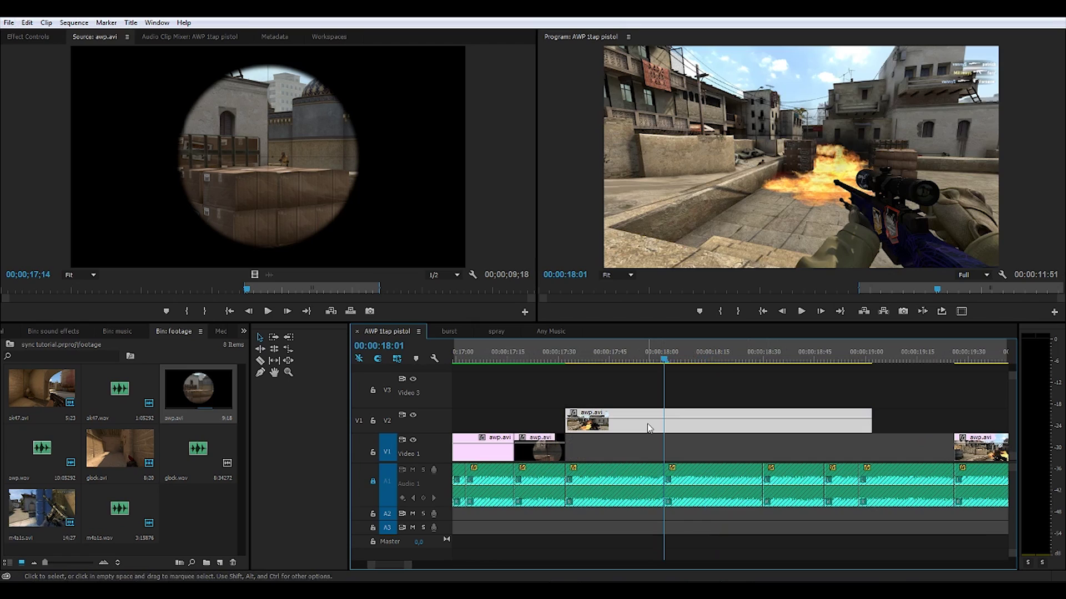
pyautogui.rightClick(649, 428)
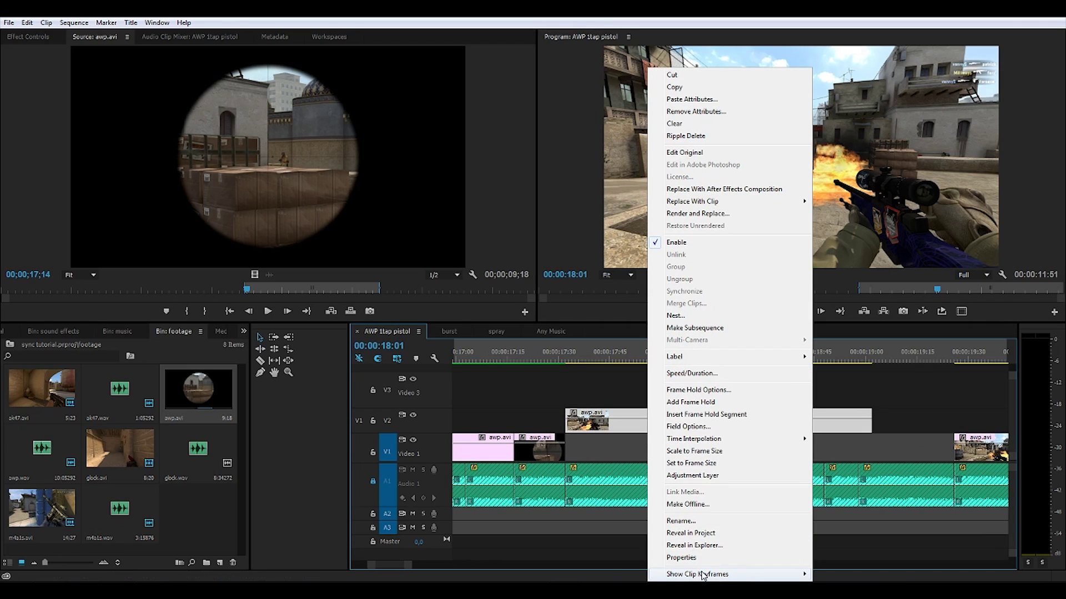
pyautogui.moveTo(703, 576)
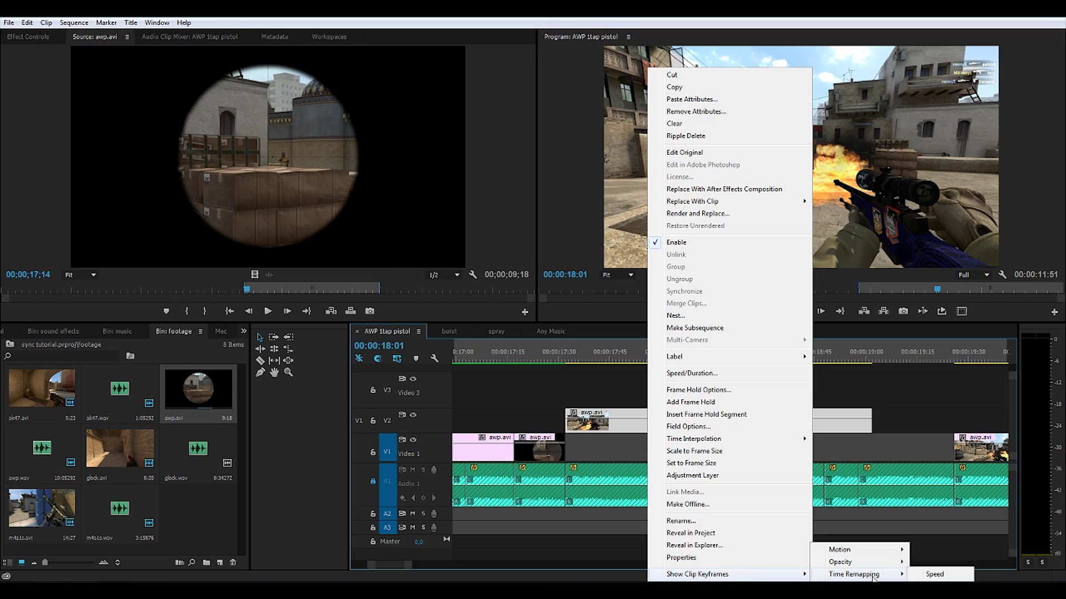
pyautogui.click(919, 577)
# Step: Add a speed keyframe at 00:00:18:01 on the V2 clip, slow the part after it to 34% and spread the keyframe into a short ramp
pyautogui.click(34, 35)
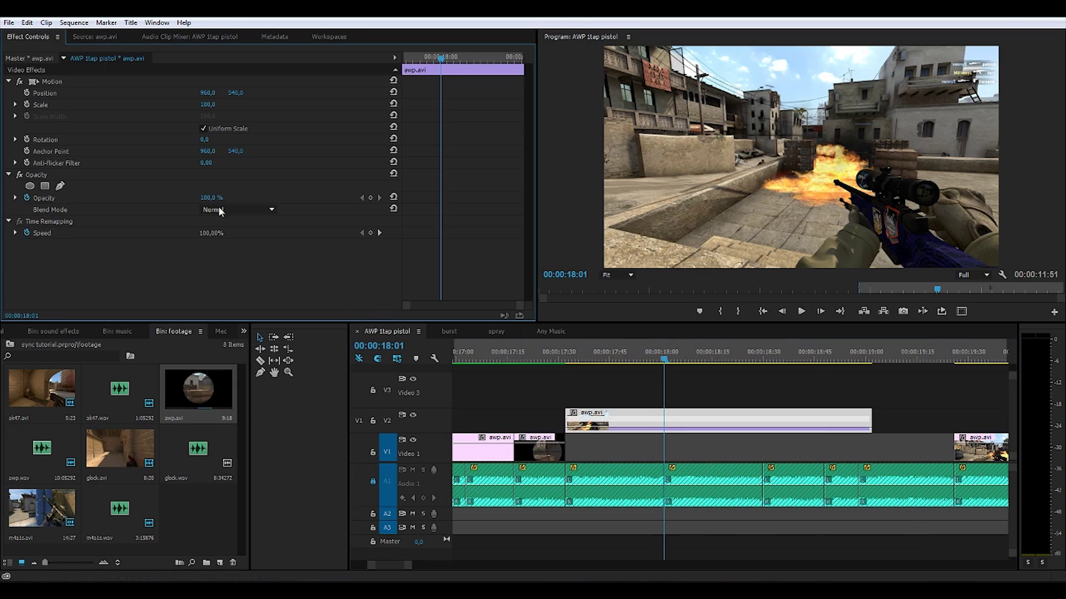
pyautogui.click(371, 233)
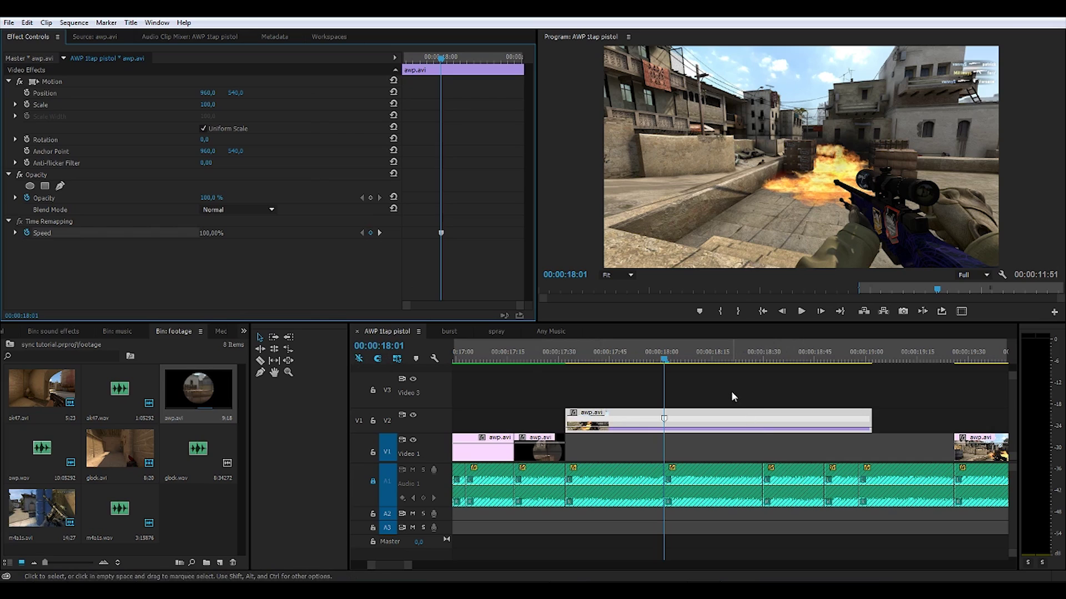
pyautogui.moveTo(698, 430); pyautogui.dragTo(699, 436)
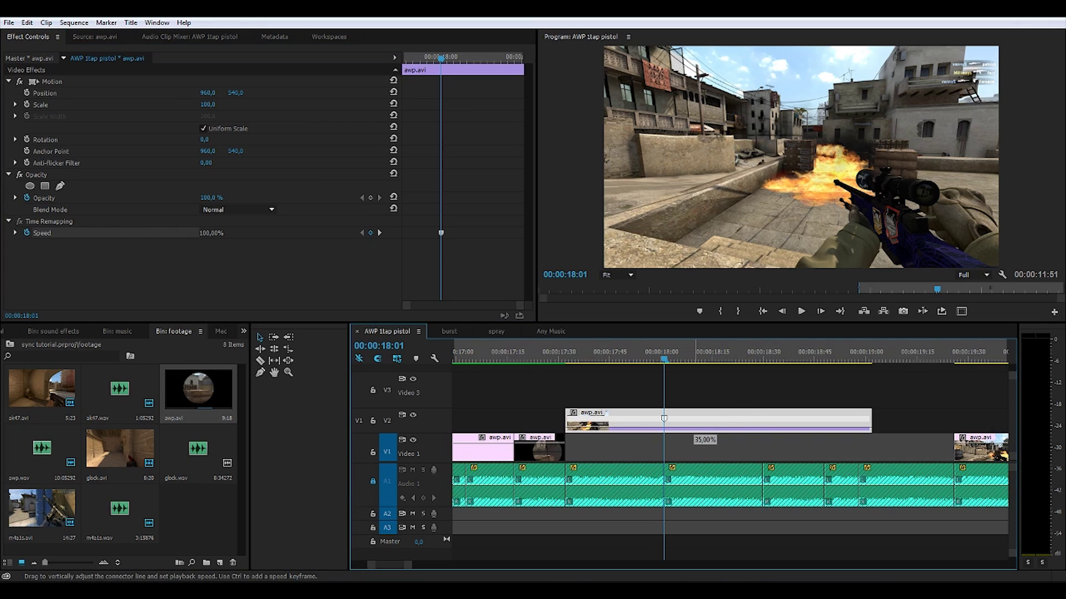
pyautogui.moveTo(701, 439); pyautogui.dragTo(701, 441)
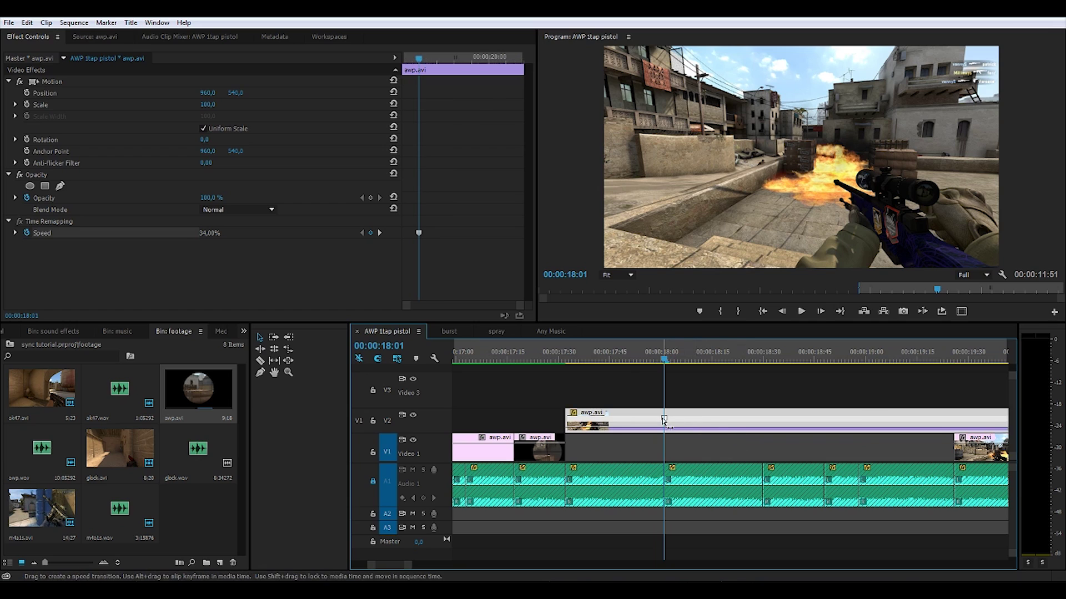
pyautogui.moveTo(664, 421); pyautogui.dragTo(642, 419)
# Step: Add a speed keyframe at 00:00:18:30 on the V2 clip, set the speed after it to 100% and spread the keyframe into a ramp
pyautogui.scroll(3, 676, 420)
pyautogui.click(619, 358)
pyautogui.press('space')
pyautogui.press('space')
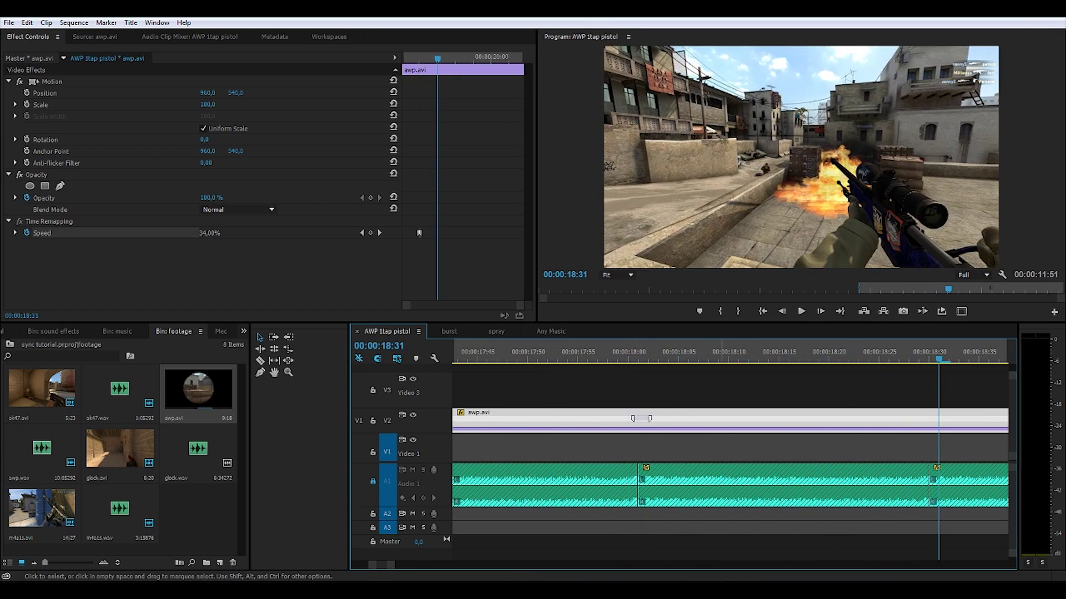
pyautogui.moveTo(391, 565); pyautogui.dragTo(406, 565)
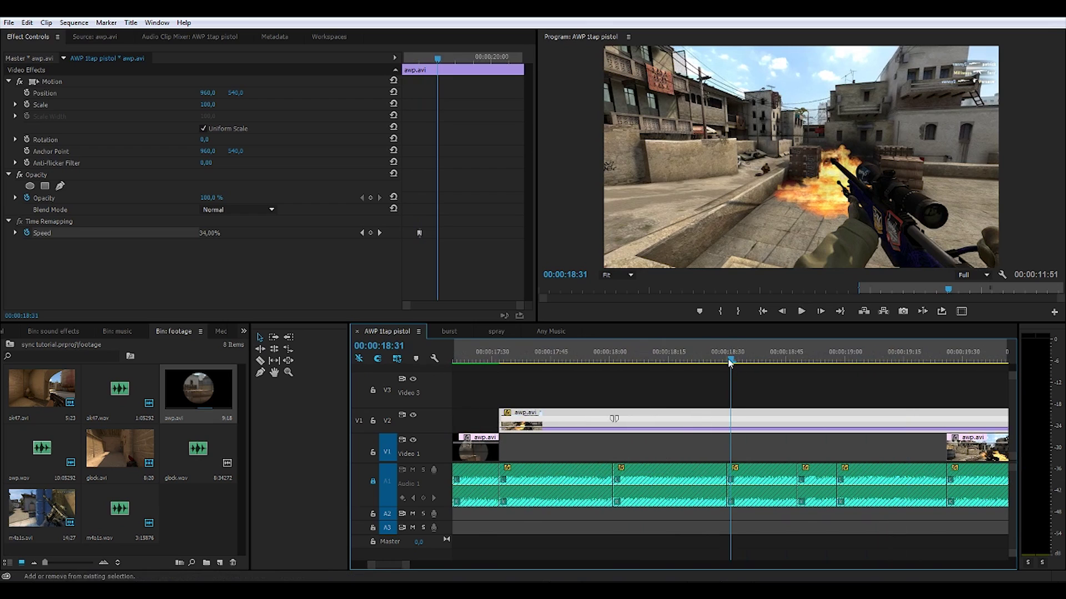
pyautogui.click(727, 361)
pyautogui.click(370, 232)
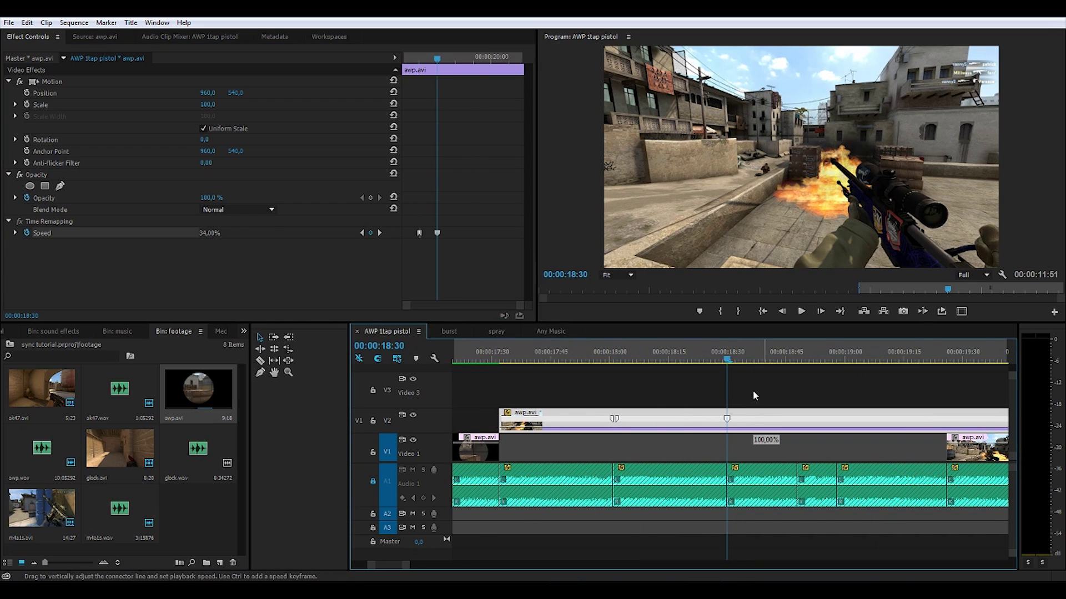
pyautogui.scroll(2, 753, 395)
pyautogui.moveTo(753, 395); pyautogui.dragTo(699, 419)
# Step: Add a speed keyframe at 00:00:18:48 on the V2 clip and lower the speed of the part after it
pyautogui.click(670, 349)
pyautogui.press('space')
pyautogui.moveTo(378, 565)
pyautogui.mouseDown()
pyautogui.moveTo(409, 565)
pyautogui.moveTo(384, 565)
pyautogui.mouseUp()
pyautogui.keyDown('shift'); pyautogui.click(681, 355); pyautogui.keyUp('shift')
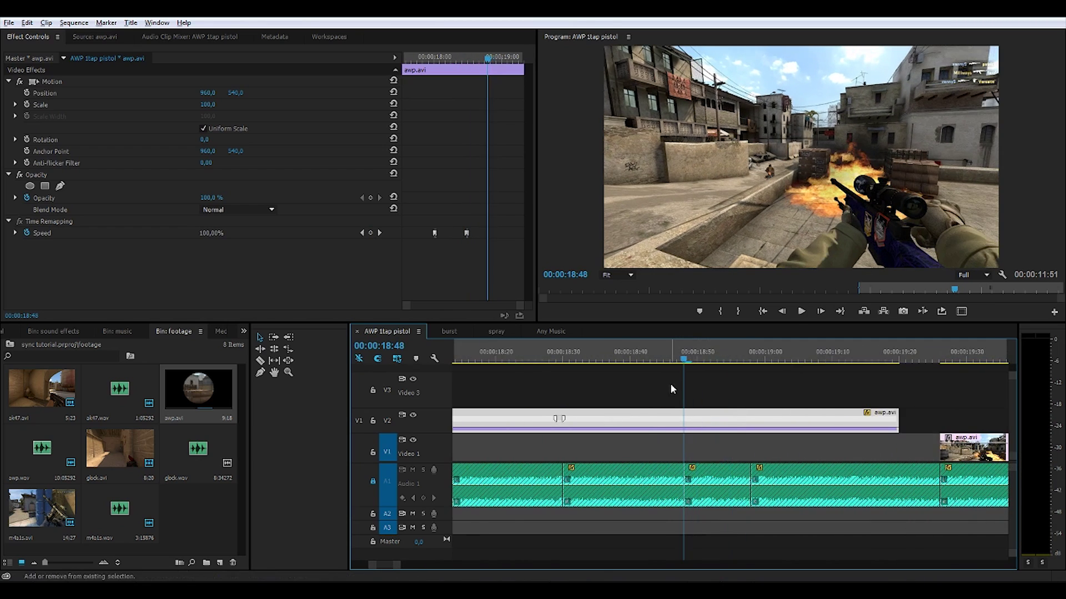
pyautogui.click(793, 395)
pyautogui.click(719, 425)
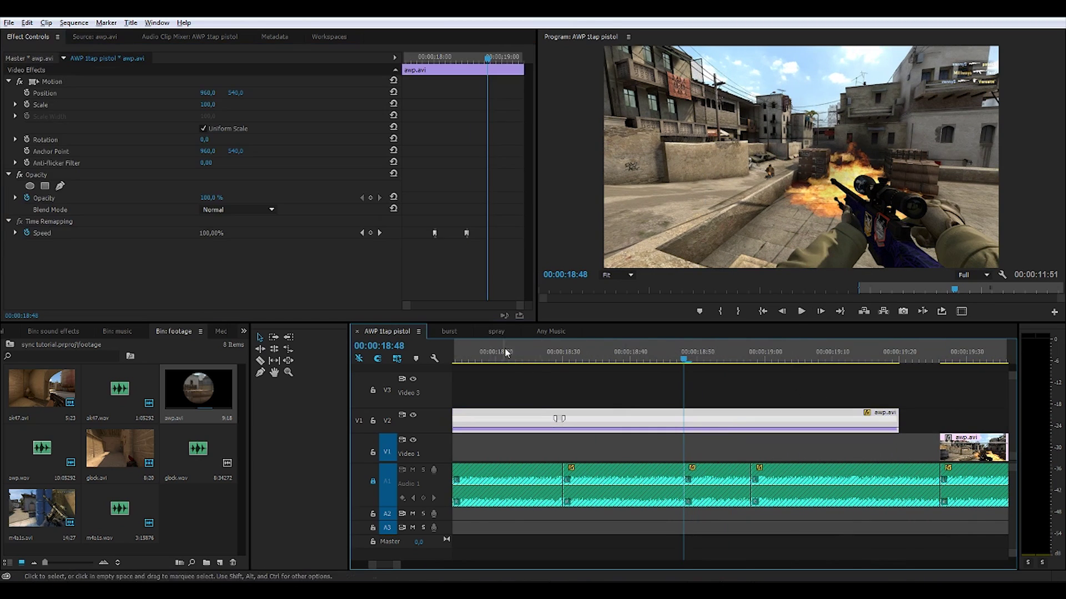
pyautogui.click(371, 233)
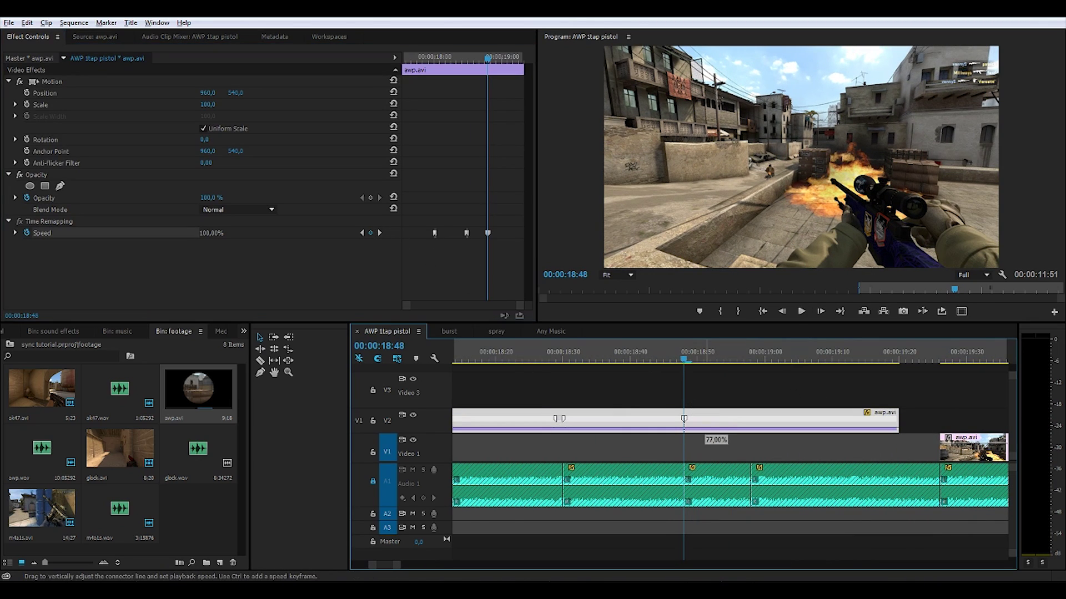
pyautogui.moveTo(698, 436)
pyautogui.mouseDown()
pyautogui.moveTo(697, 448)
pyautogui.moveTo(692, 419)
pyautogui.mouseUp()
# Step: Add another speed keyframe at the music cut just before 00:00:19:00, adjust the speed after it and spread it into a ramp
pyautogui.moveTo(742, 358); pyautogui.dragTo(758, 361)
pyautogui.click(370, 233)
pyautogui.moveTo(814, 431)
pyautogui.mouseDown()
pyautogui.moveTo(814, 394)
pyautogui.moveTo(799, 423)
pyautogui.mouseUp()
pyautogui.moveTo(756, 419)
pyautogui.mouseDown()
pyautogui.moveTo(743, 422)
pyautogui.moveTo(756, 422)
pyautogui.mouseUp()
# Step: Play back the last speed changes and move the speed-ramped V2 clip back down to V1
pyautogui.click(731, 351)
pyautogui.press('space')
pyautogui.press('space')
pyautogui.moveTo(391, 565); pyautogui.dragTo(450, 566)
pyautogui.moveTo(702, 423); pyautogui.dragTo(706, 448)
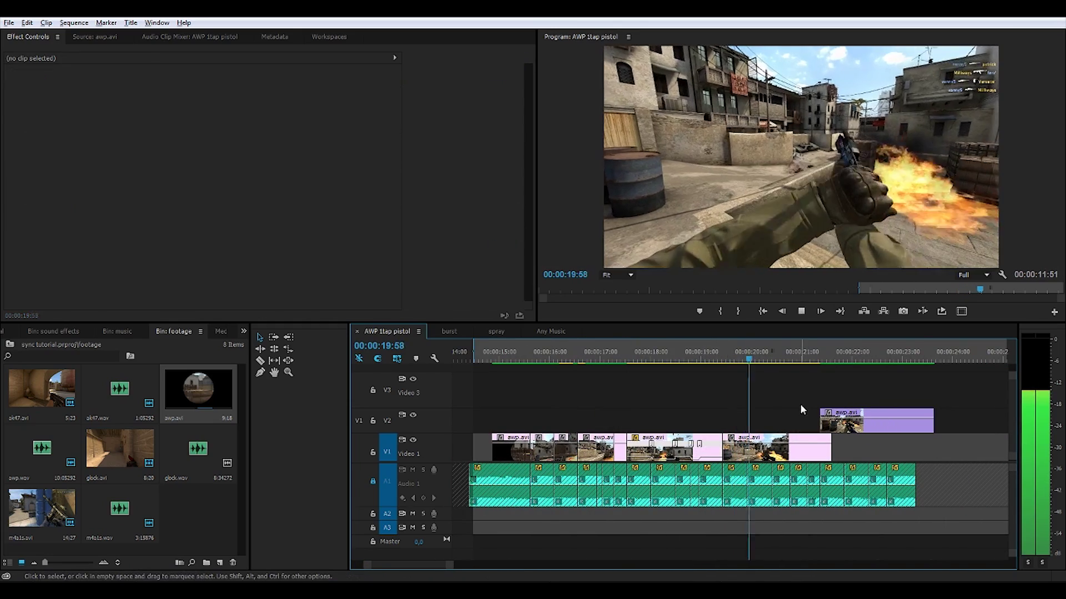
# Step: Move to the music cut at 00:00:19:55 and show the Time Remapping speed keyframes of the V1 clip there
pyautogui.scroll(3, 832, 403)
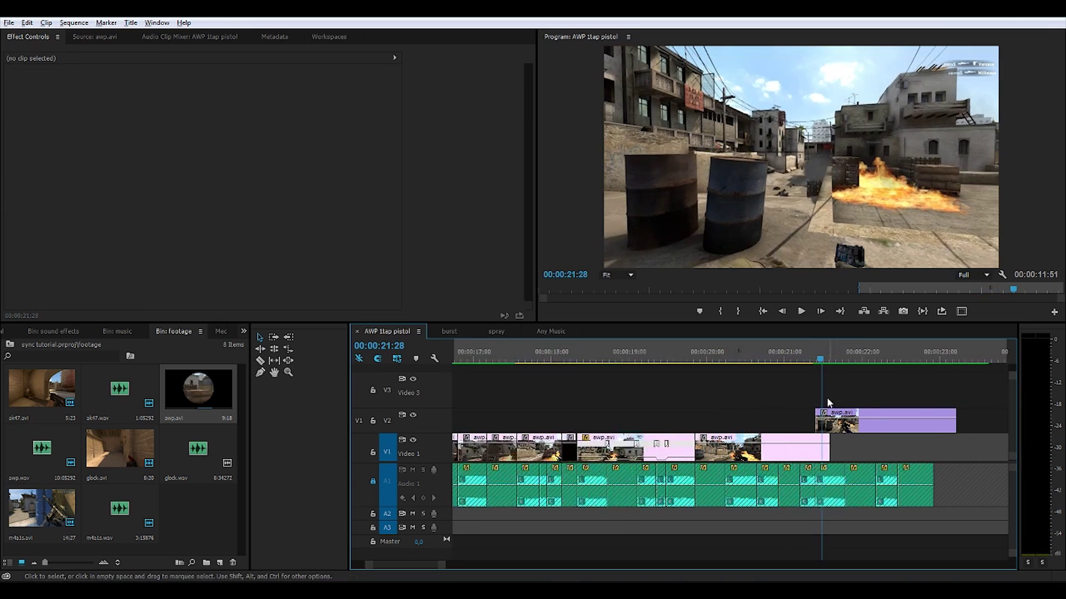
pyautogui.click(641, 359)
pyautogui.press('space')
pyautogui.click(699, 351)
pyautogui.moveTo(700, 353); pyautogui.dragTo(675, 353)
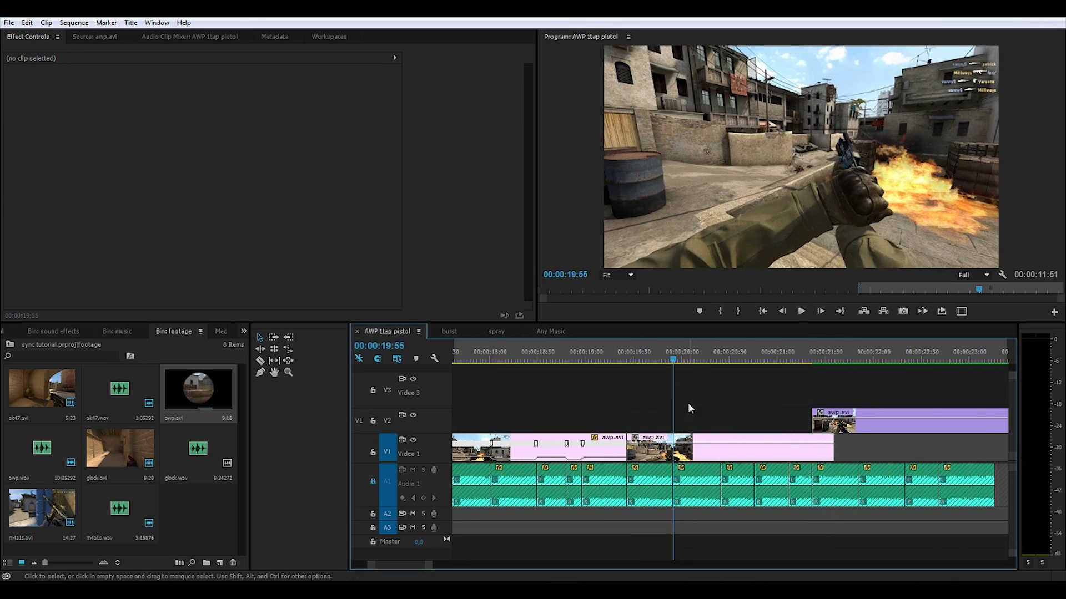
pyautogui.click(693, 449)
pyautogui.rightClick(693, 449)
pyautogui.moveTo(772, 577)
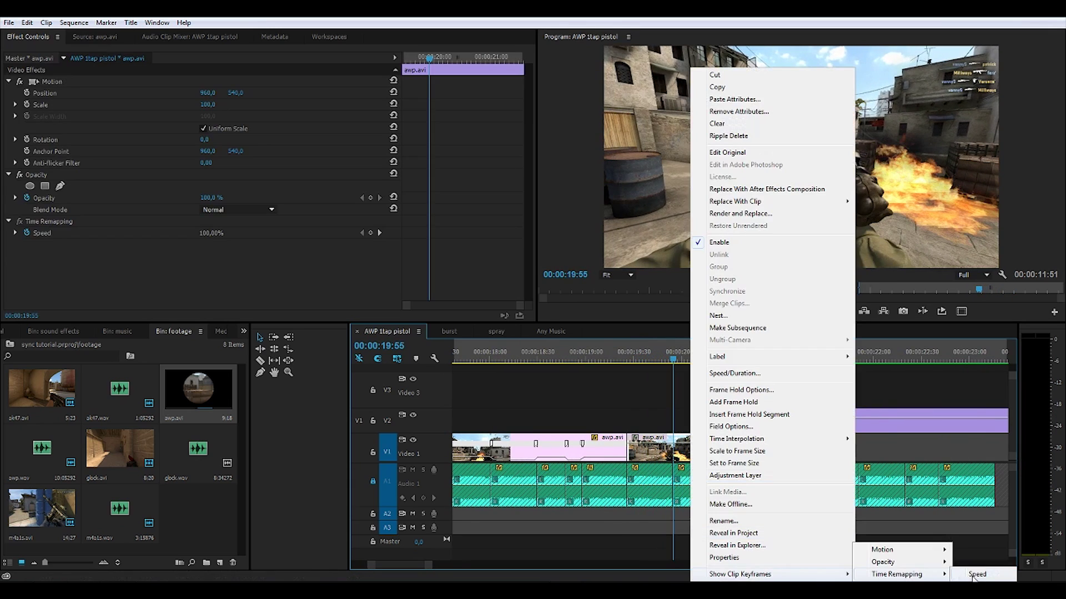
pyautogui.click(973, 575)
# Step: Add a speed keyframe at 00:00:19:55, raise the speed of the clip after it and spread the keyframe into a ramp
pyautogui.click(371, 234)
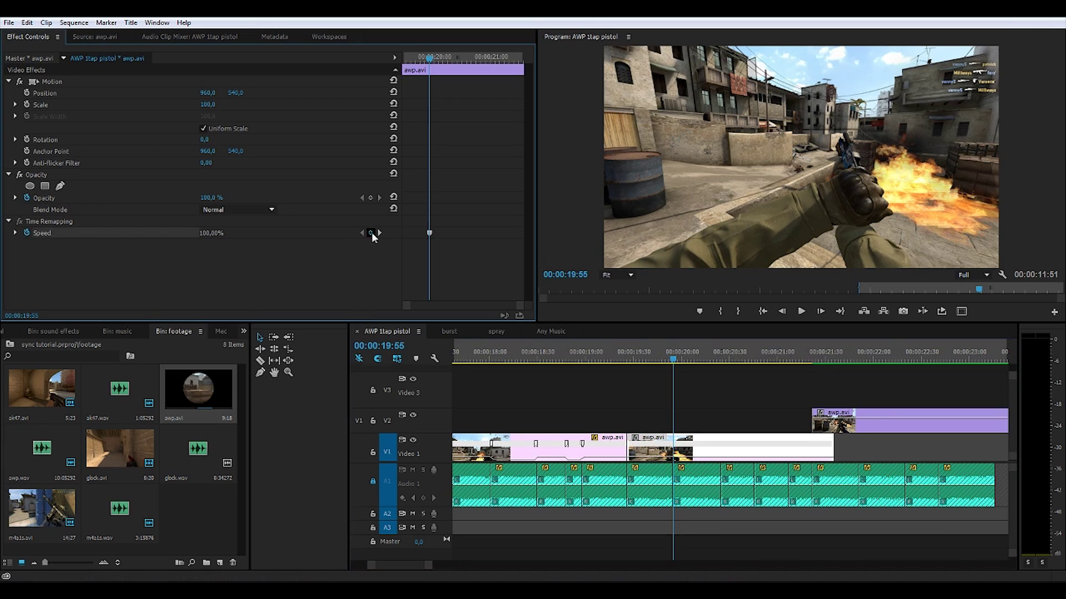
pyautogui.click(713, 461)
pyautogui.moveTo(713, 456); pyautogui.dragTo(666, 444)
# Step: Add a second speed keyframe to the last V1 clip at the next beat, adjust the speed after it and spread it into a ramp
pyautogui.press('space')
pyautogui.press('=')
pyautogui.press('space')
pyautogui.click(640, 356)
pyautogui.press('space')
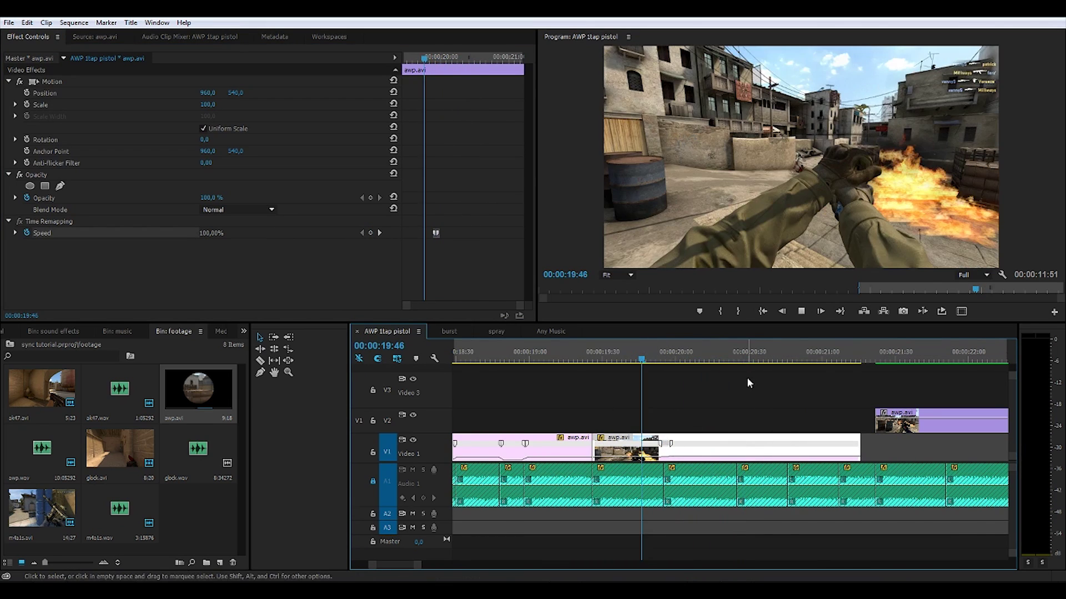
pyautogui.press('space')
pyautogui.click(371, 233)
pyautogui.moveTo(745, 456); pyautogui.dragTo(745, 461)
pyautogui.moveTo(736, 444)
pyautogui.mouseDown()
pyautogui.moveTo(747, 444)
pyautogui.moveTo(737, 444)
pyautogui.mouseUp()
# Step: Add a third speed keyframe to the last V1 clip at the following music cut, adjusting the speed and ramp there
pyautogui.press('space')
pyautogui.click(816, 404)
pyautogui.press('Up')
pyautogui.click(790, 450)
pyautogui.click(371, 233)
pyautogui.moveTo(809, 457); pyautogui.dragTo(808, 456)
pyautogui.moveTo(789, 444); pyautogui.dragTo(810, 453)
# Step: Add a further speed keyframe near the end of the last V1 clip and adjust the speed of its closing part
pyautogui.moveTo(833, 361); pyautogui.dragTo(839, 361)
pyautogui.click(370, 233)
pyautogui.moveTo(850, 457)
pyautogui.mouseDown()
pyautogui.moveTo(851, 465)
pyautogui.moveTo(784, 460)
pyautogui.moveTo(835, 445)
pyautogui.moveTo(812, 445)
pyautogui.moveTo(846, 454)
pyautogui.mouseUp()
pyautogui.scroll(2, 863, 448)
pyautogui.scroll(2, 855, 449)
pyautogui.click(777, 423)
# Step: Play back the ending and move the last V2 clip straight down to V1 so it follows the speed-ramped clip
pyautogui.click(860, 393)
pyautogui.press('space')
pyautogui.press('space')
pyautogui.moveTo(400, 564); pyautogui.dragTo(429, 566)
pyautogui.press('space')
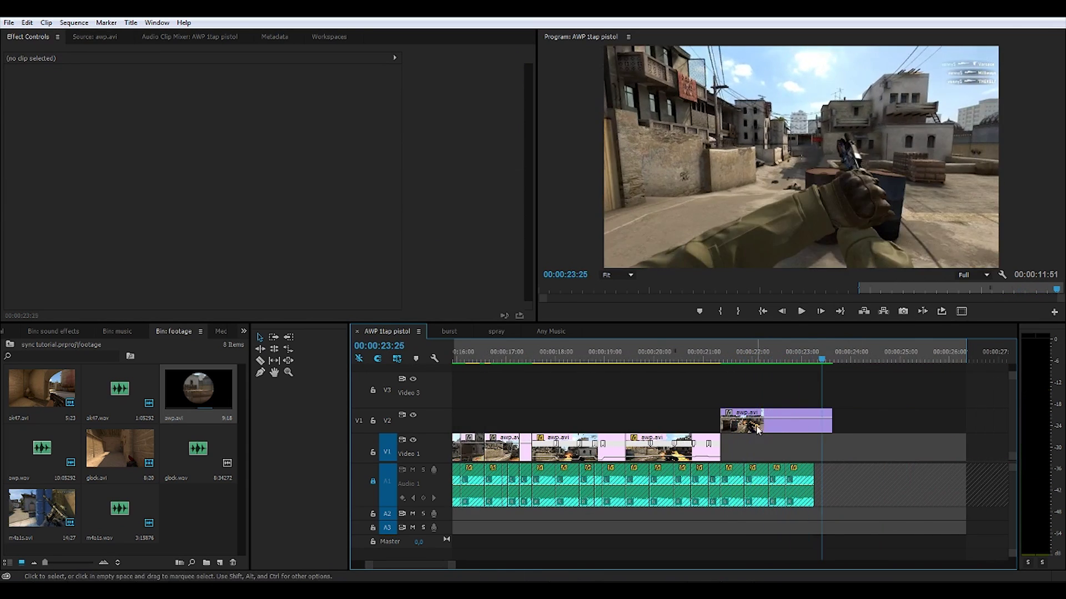
pyautogui.moveTo(757, 429); pyautogui.dragTo(756, 448)
# Step: Bring the sequence's out point back to just past the last clip and render the in-to-out range
pyautogui.moveTo(452, 565); pyautogui.dragTo(481, 563)
pyautogui.moveTo(777, 346); pyautogui.dragTo(746, 346)
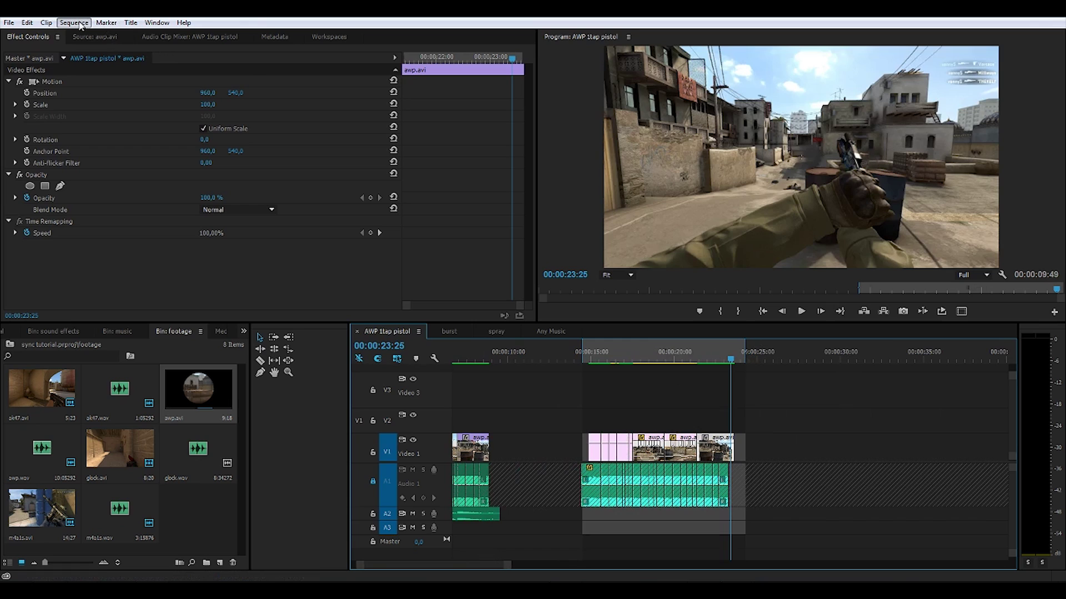
pyautogui.click(74, 23)
pyautogui.click(95, 65)
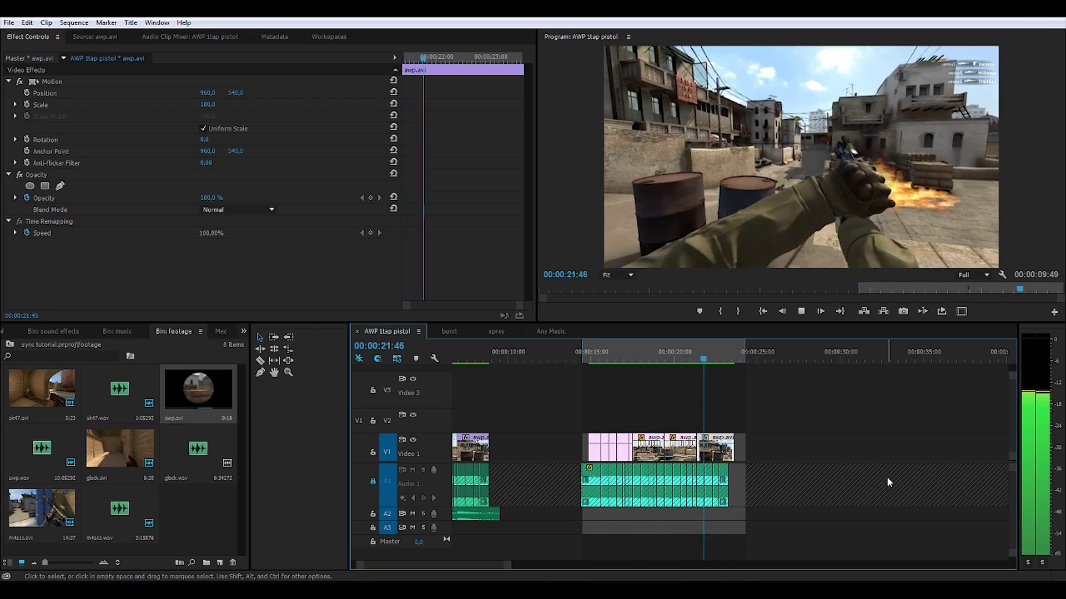
# Step: Place awp.wav's marked range on track A2 at the beginning of the V1 clips and set its gain to 15 dB
pyautogui.moveTo(638, 359); pyautogui.dragTo(589, 360)
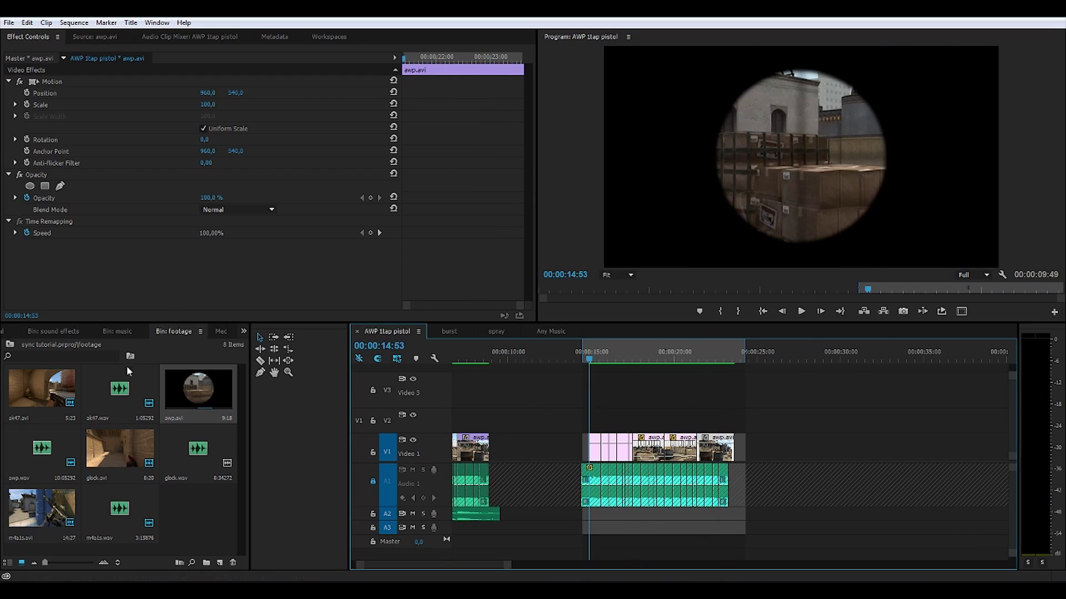
pyautogui.doubleClick(42, 458)
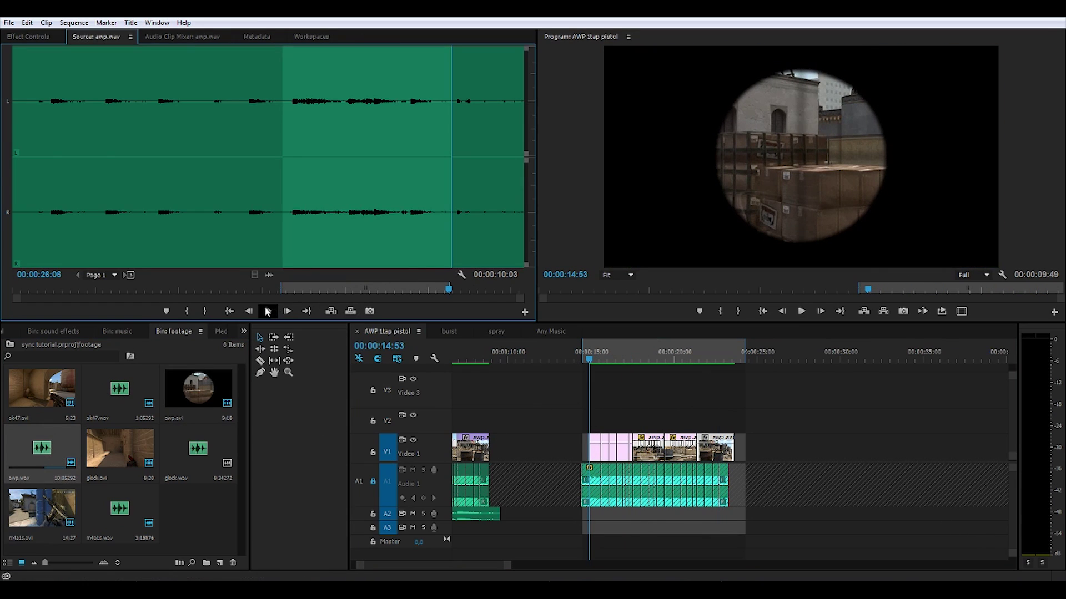
pyautogui.moveTo(272, 272); pyautogui.dragTo(617, 519)
pyautogui.rightClick(618, 519)
pyautogui.click(644, 396)
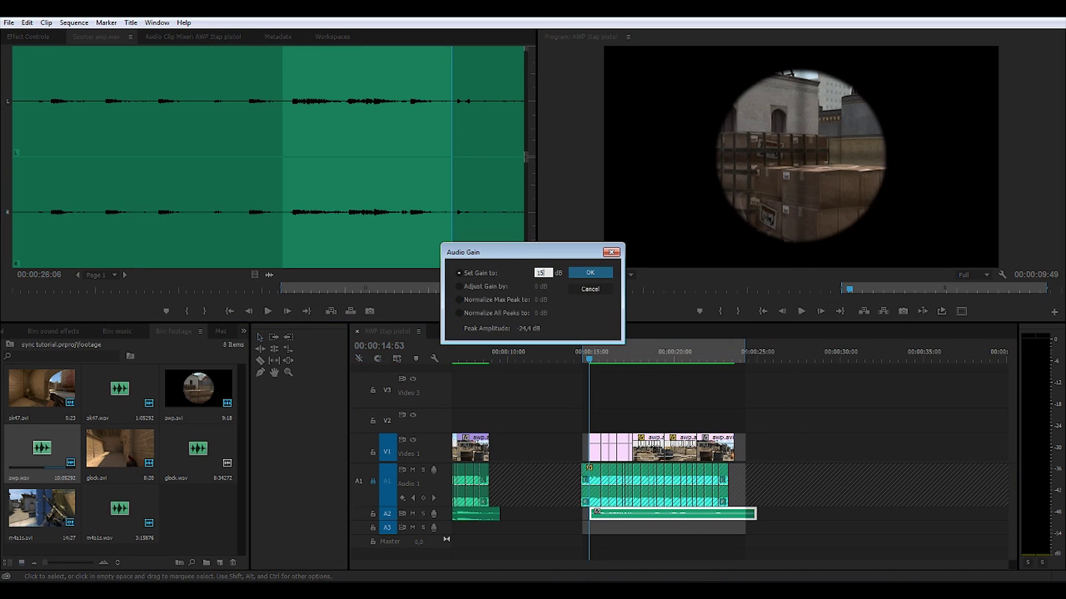
pyautogui.press('Return')
# Step: Mute and lock music track A1, and shift the A2 game audio so its first gunshot lines up with the V1 cut
pyautogui.moveTo(609, 521); pyautogui.dragTo(725, 519)
pyautogui.scroll(6, 588, 472)
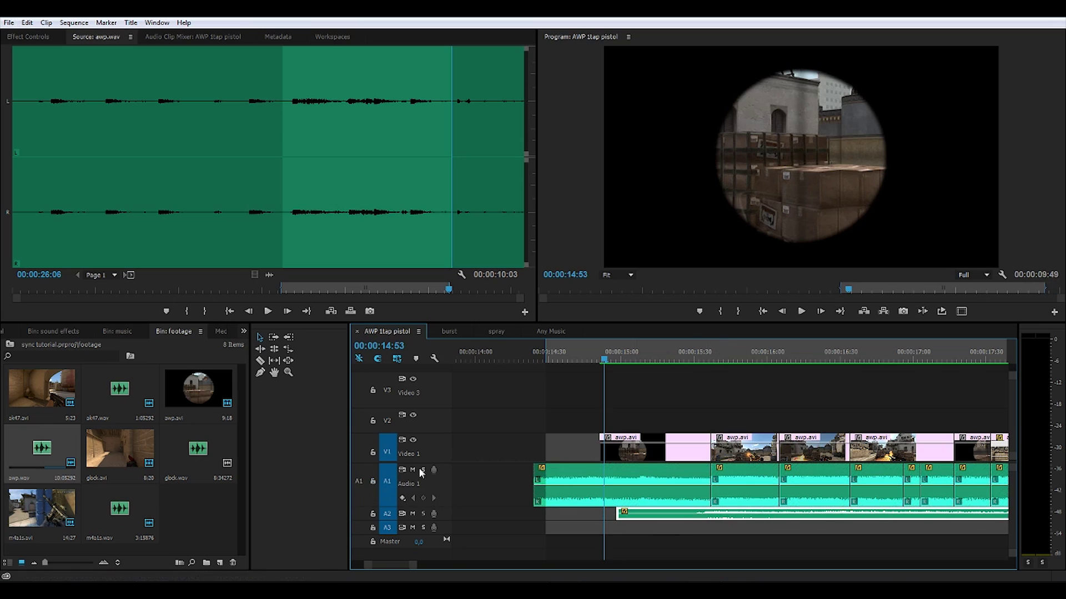
pyautogui.click(366, 482)
pyautogui.scroll(5, 690, 376)
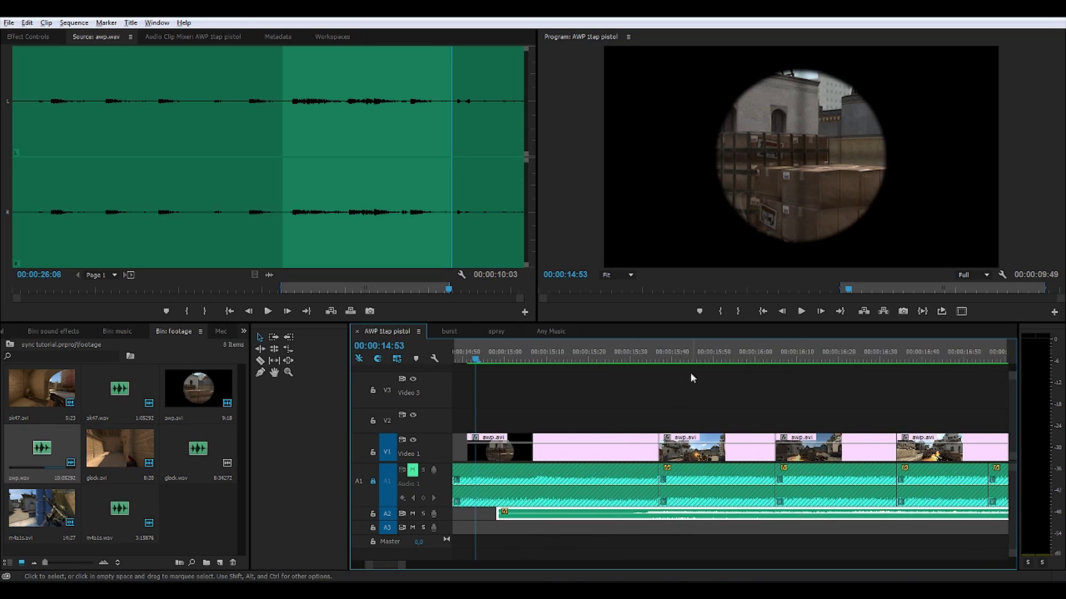
pyautogui.moveTo(637, 515); pyautogui.dragTo(661, 515)
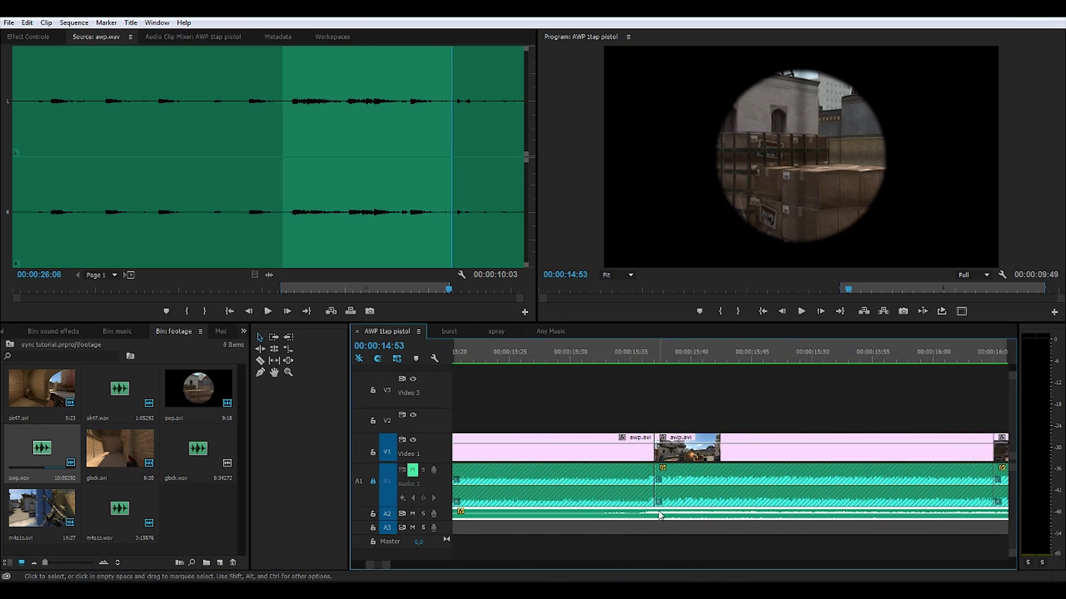
pyautogui.scroll(2, 665, 426)
pyautogui.moveTo(653, 353)
pyautogui.mouseDown()
pyautogui.moveTo(637, 356)
pyautogui.moveTo(666, 356)
pyautogui.moveTo(639, 358)
pyautogui.mouseUp()
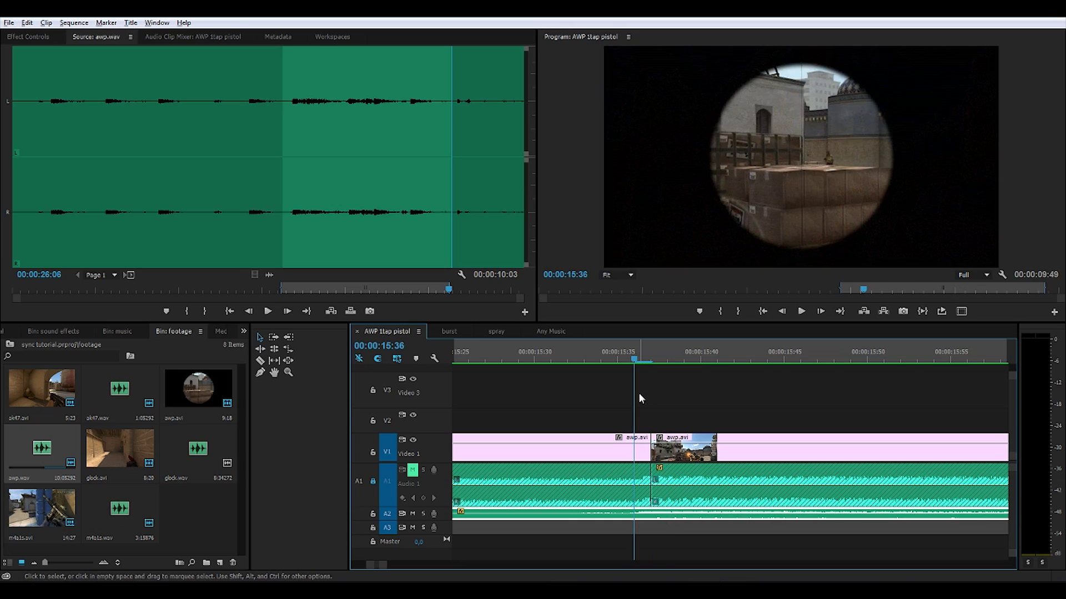
# Step: Show audio time units on the timeline ruler and play back the section to check the gunshot sync at the first cut
pyautogui.rightClick(654, 355)
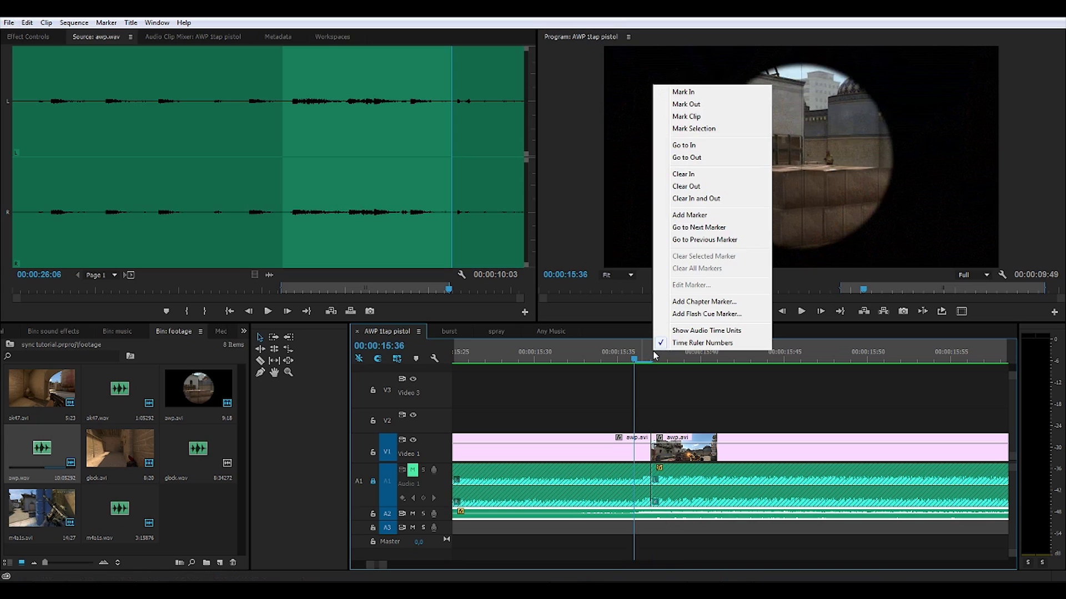
pyautogui.click(691, 330)
pyautogui.scroll(6, 647, 402)
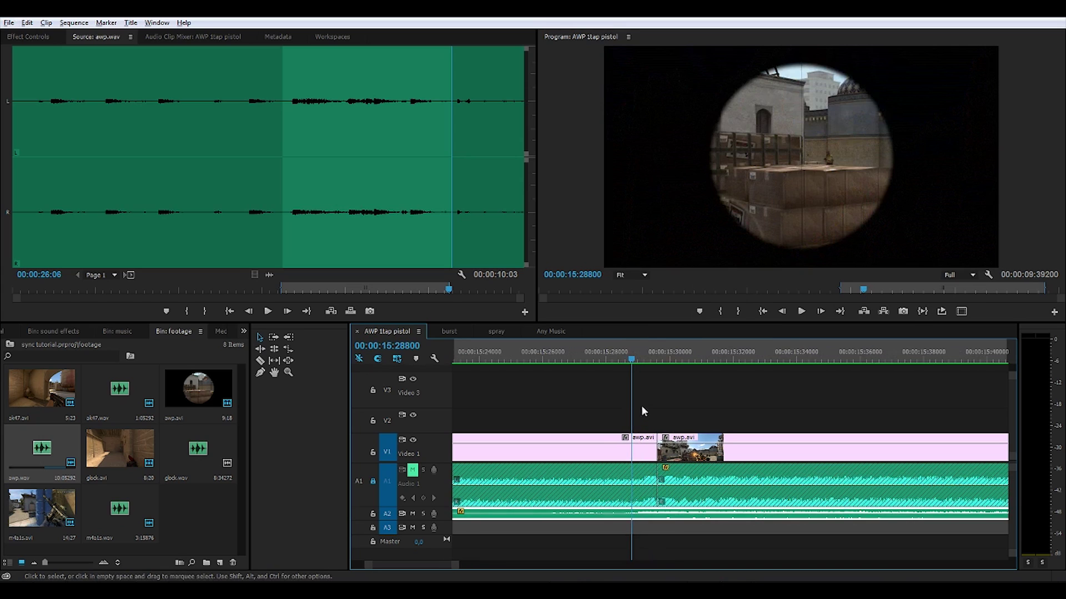
pyautogui.press('alt')
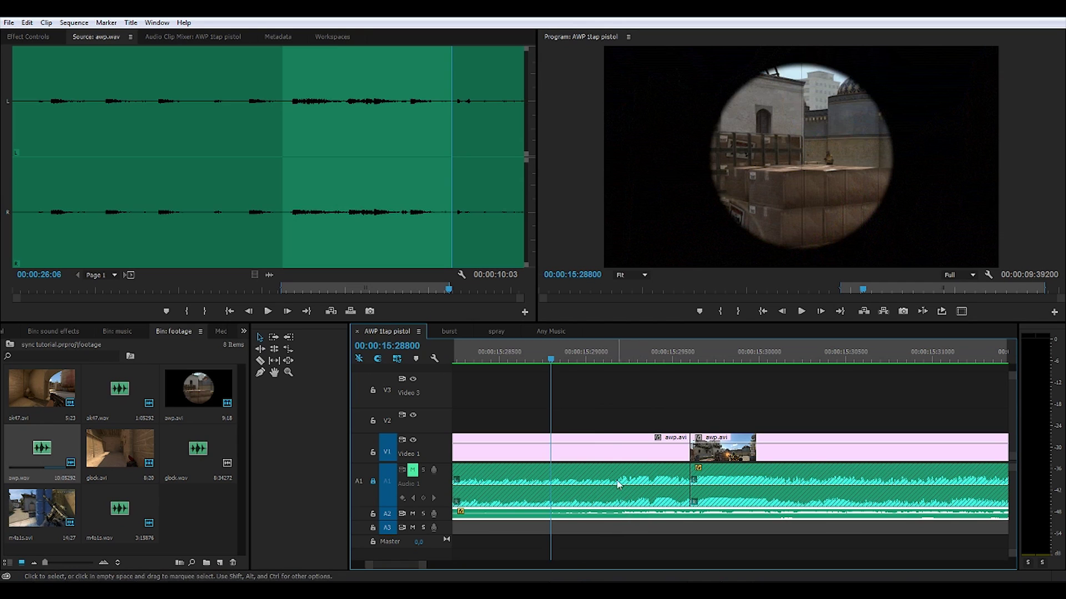
pyautogui.press('space')
pyautogui.press('space')
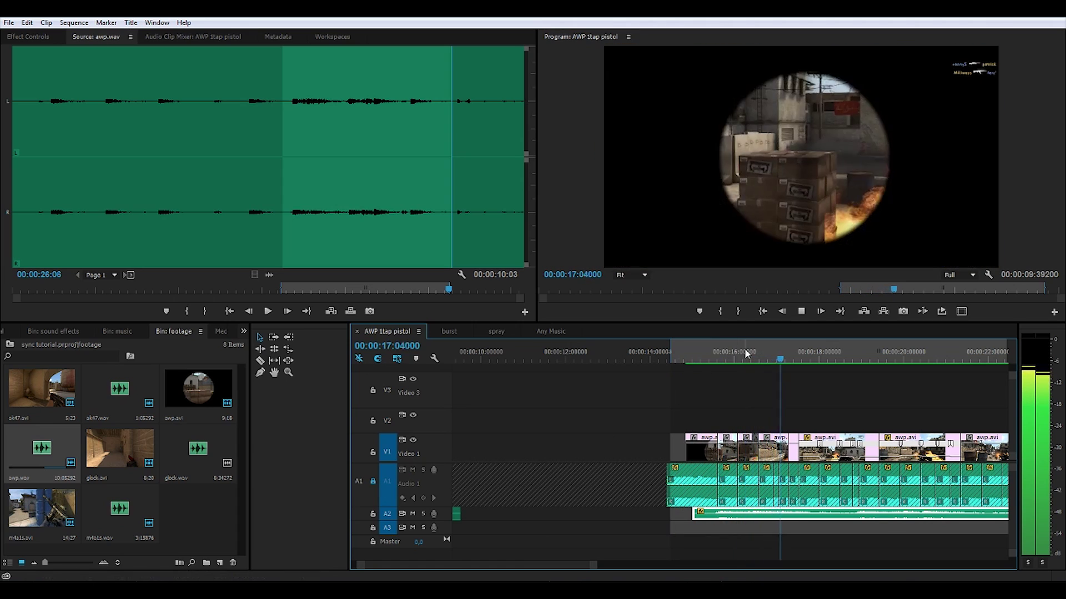
# Step: Split the A2 game audio at 00:00:16:24691 and again further on, and move the last piece earlier over the middle one
pyautogui.moveTo(821, 360); pyautogui.dragTo(756, 356)
pyautogui.press('c')
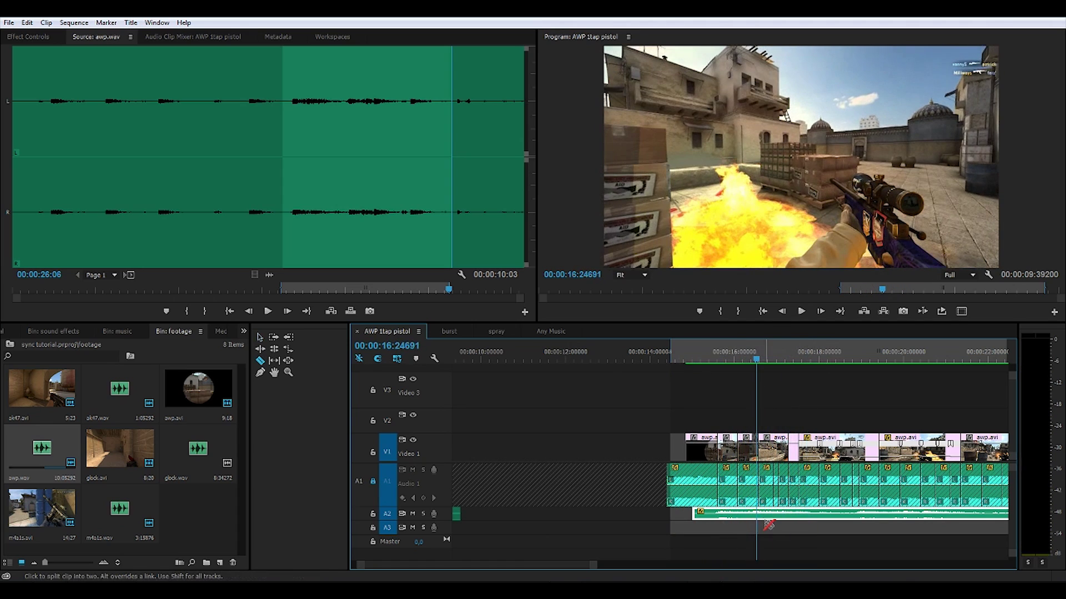
pyautogui.click(758, 514)
pyautogui.click(841, 516)
pyautogui.press('v')
pyautogui.click(801, 516)
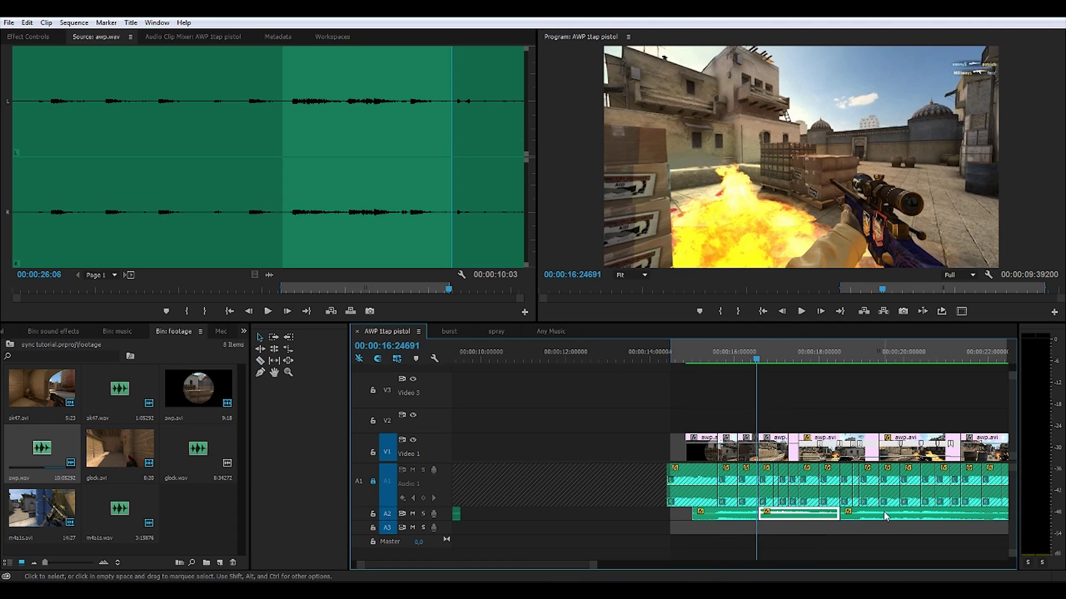
pyautogui.moveTo(885, 515); pyautogui.dragTo(820, 508)
# Step: Apply a Constant Power crossfade to the edit before the moved awp.wav piece on A2 and play back the result
pyautogui.scroll(3, 828, 499)
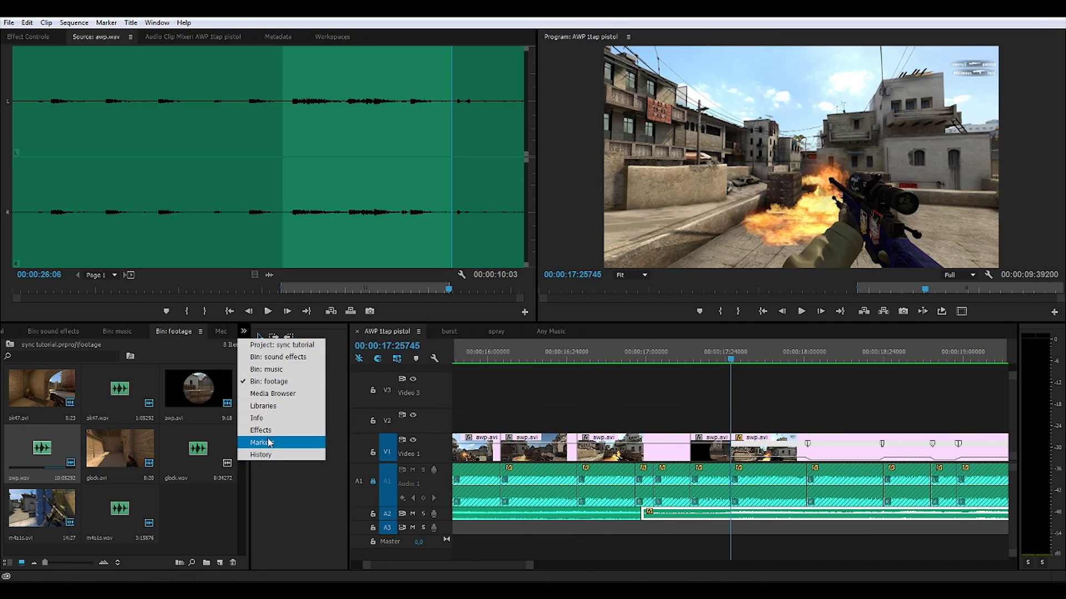
pyautogui.click(261, 430)
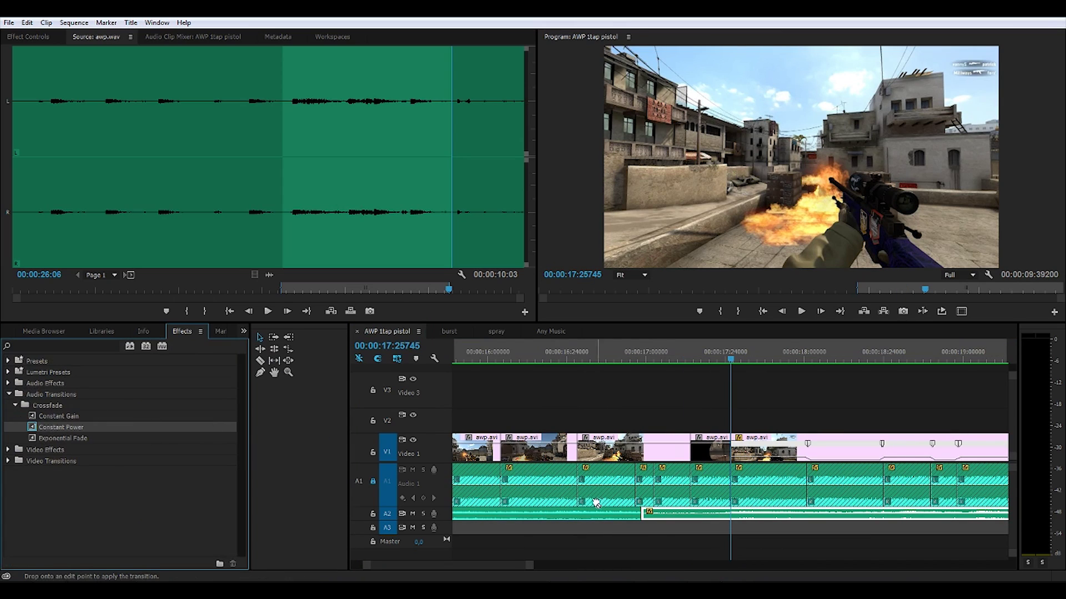
pyautogui.moveTo(596, 503); pyautogui.dragTo(642, 516)
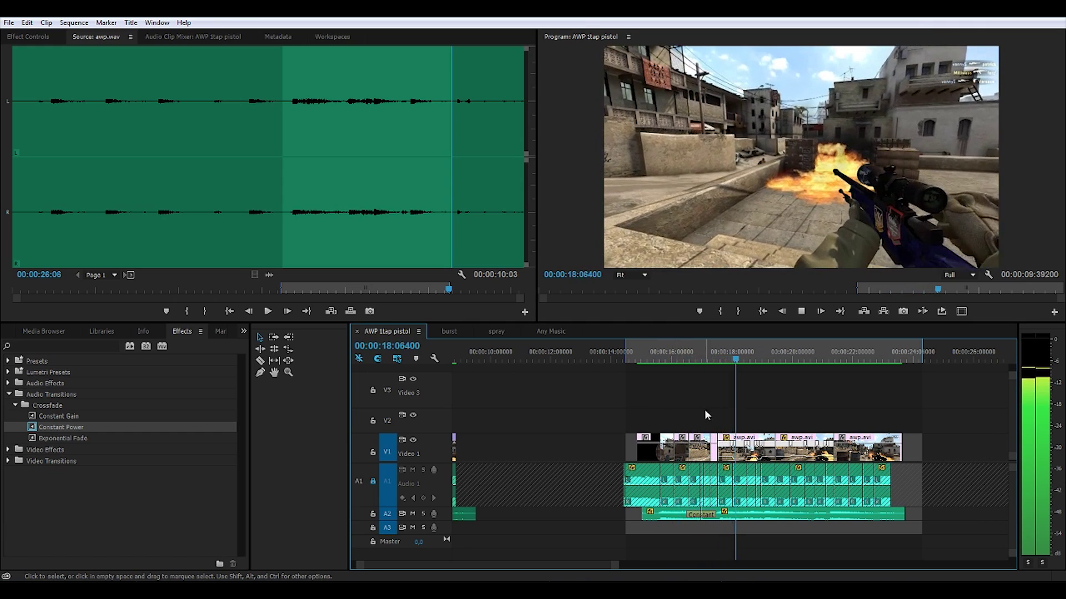
pyautogui.press('space')
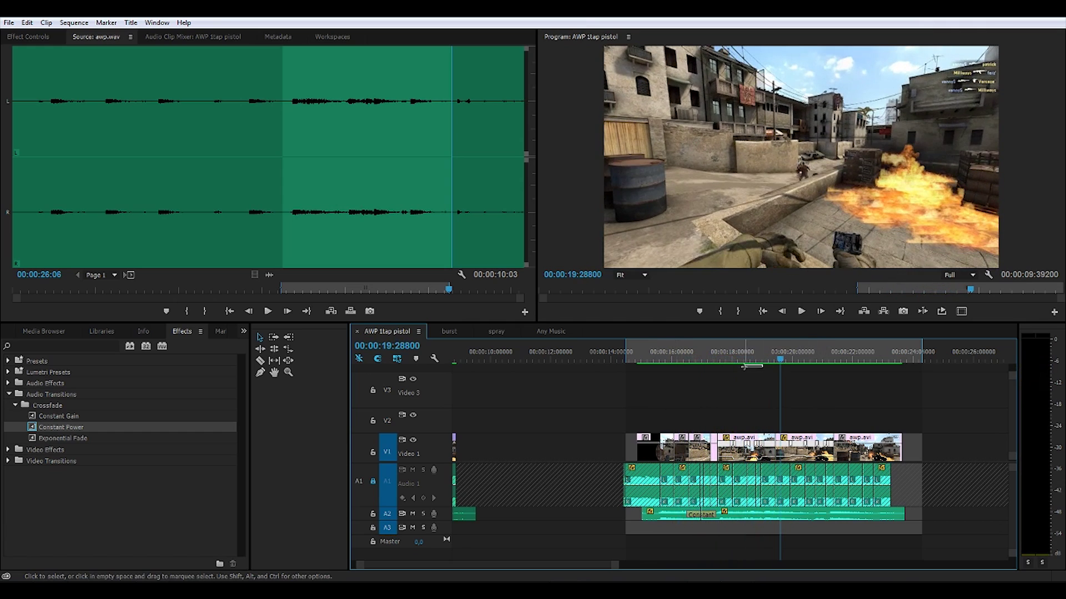
pyautogui.click(751, 358)
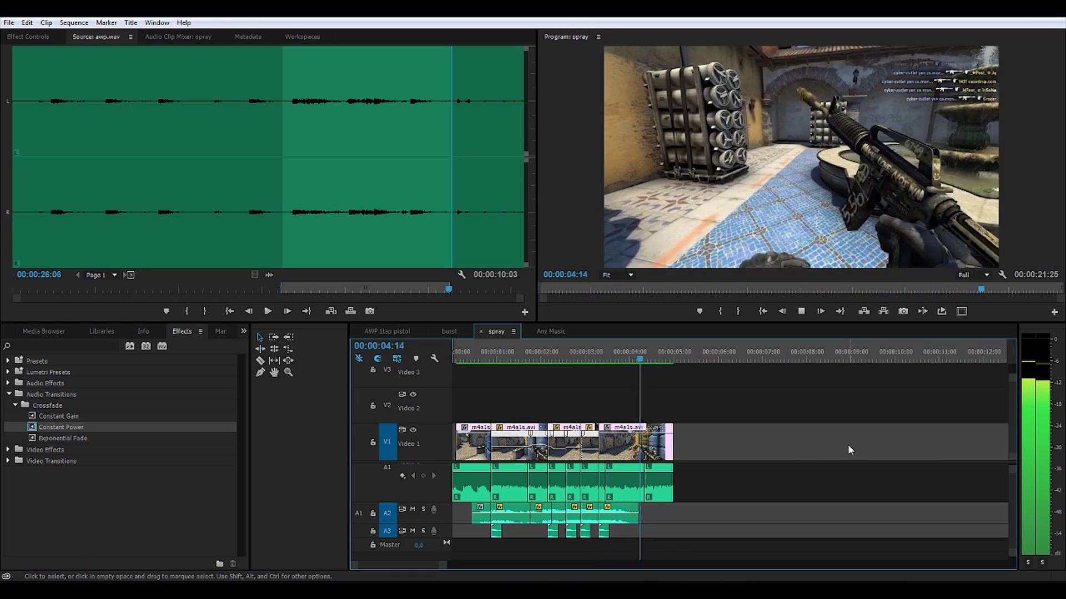
# Step: In the spray sequence, move the first A3 sound clip one frame earlier to start at 00:00:00:52
pyautogui.moveTo(494, 359); pyautogui.dragTo(477, 364)
pyautogui.scroll(9, 478, 375)
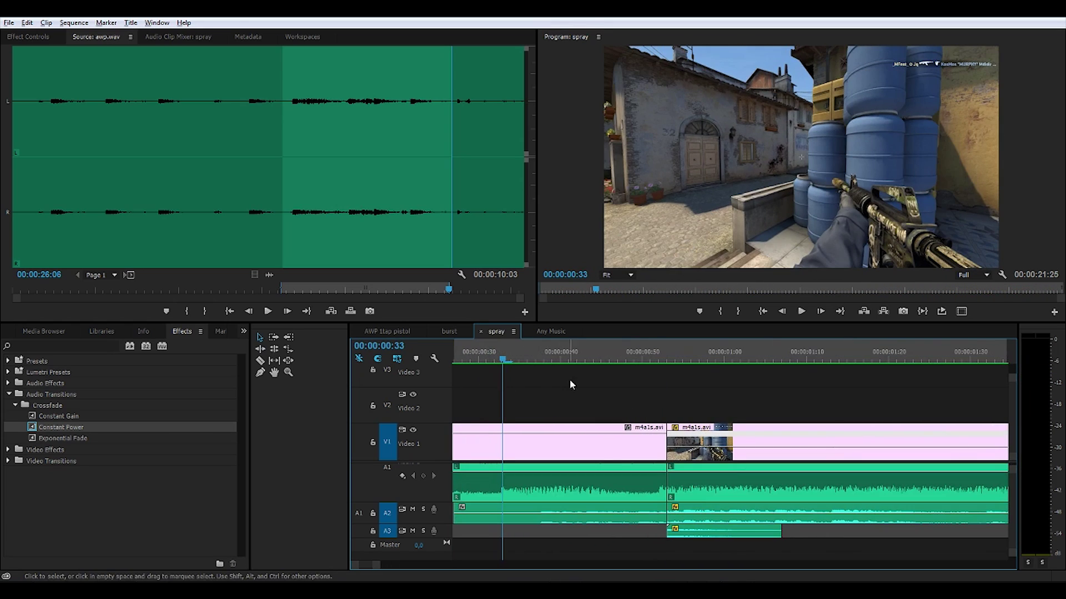
pyautogui.click(632, 360)
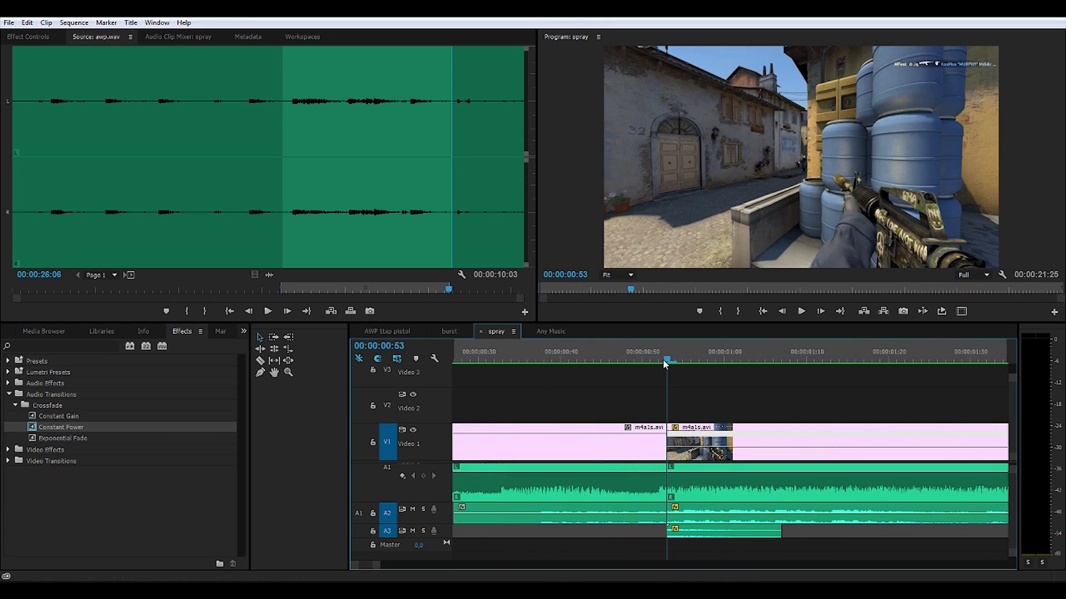
pyautogui.press('space')
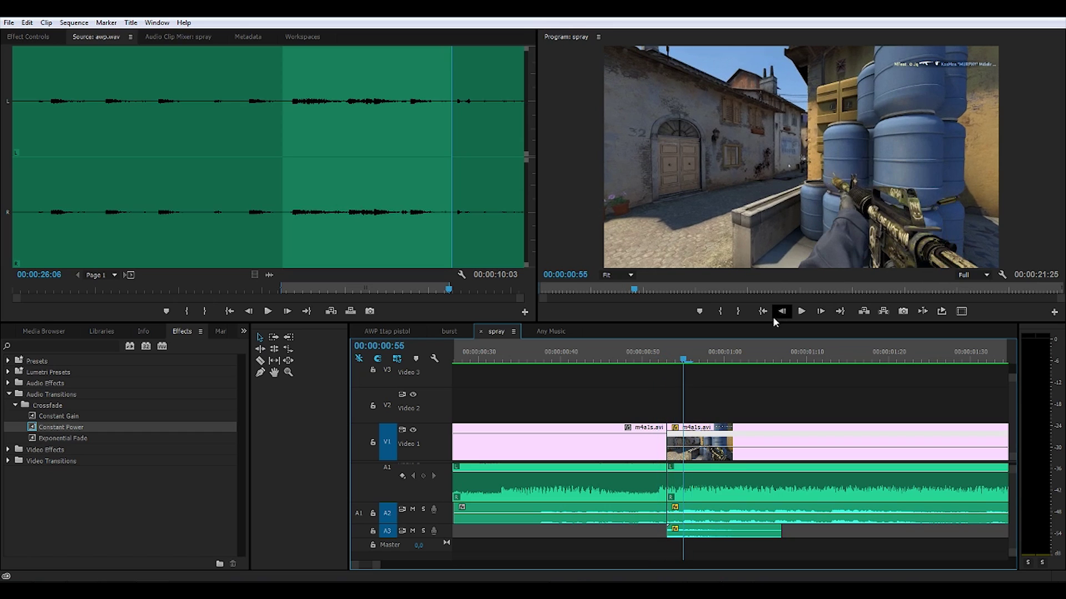
pyautogui.moveTo(675, 354)
pyautogui.mouseDown()
pyautogui.moveTo(618, 357)
pyautogui.moveTo(664, 357)
pyautogui.mouseUp()
pyautogui.moveTo(688, 531); pyautogui.dragTo(680, 531)
pyautogui.press('space')
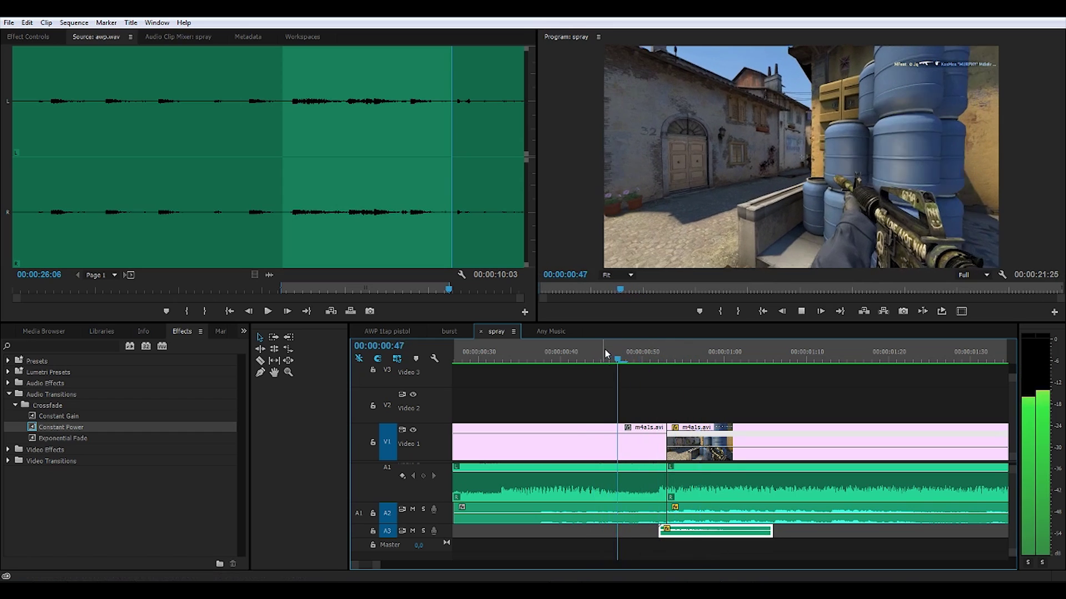
# Step: Shift the first A2 edit to 00:00:00:52, level with the start of the A3 clip, and play it back
pyautogui.moveTo(626, 353); pyautogui.dragTo(660, 365)
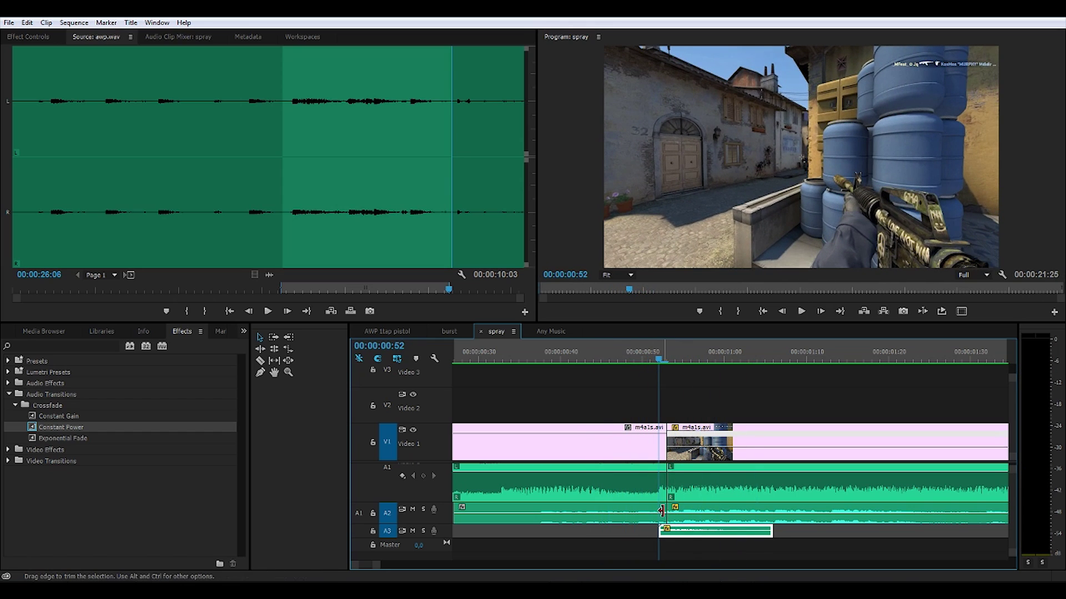
pyautogui.moveTo(665, 511); pyautogui.dragTo(657, 511)
pyautogui.press('space')
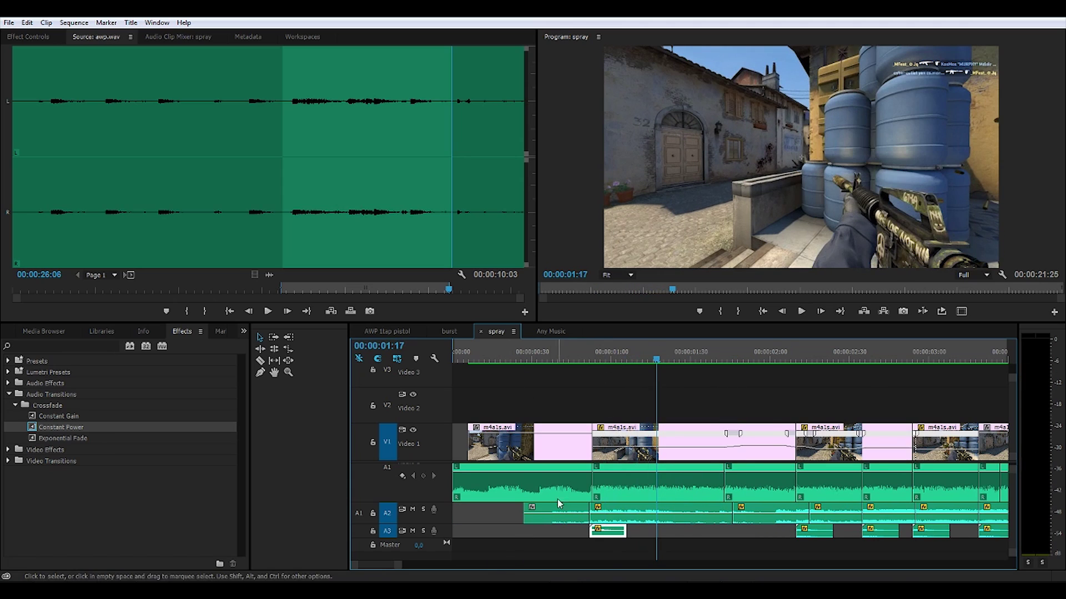
# Step: Check the audio gain settings of the first two game audio clips on A2
pyautogui.click(561, 516)
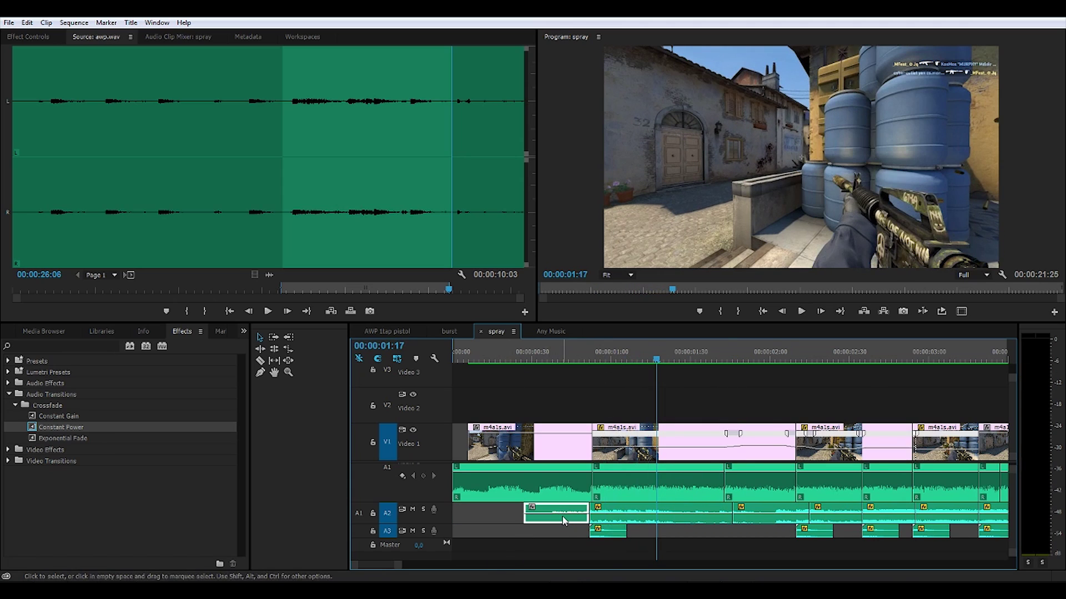
pyautogui.rightClick(562, 516)
pyautogui.click(601, 398)
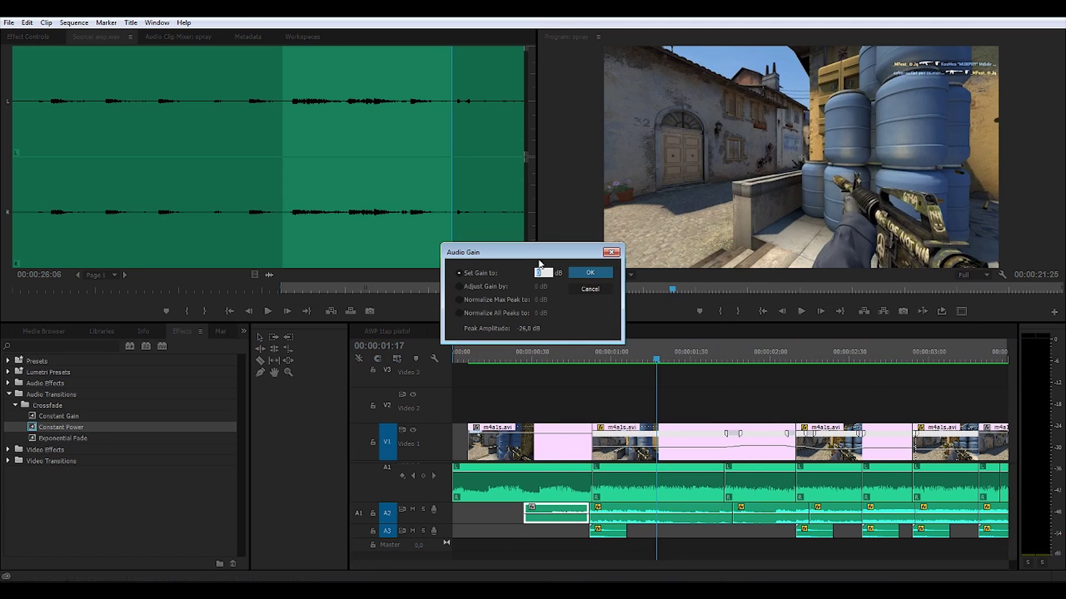
pyautogui.click(583, 289)
pyautogui.rightClick(623, 510)
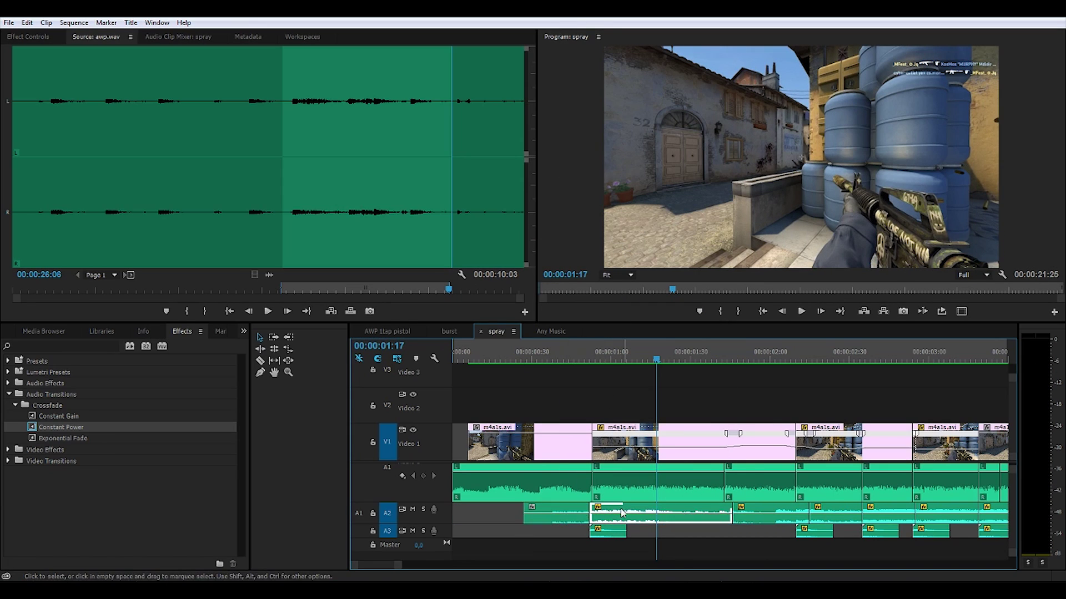
pyautogui.click(666, 390)
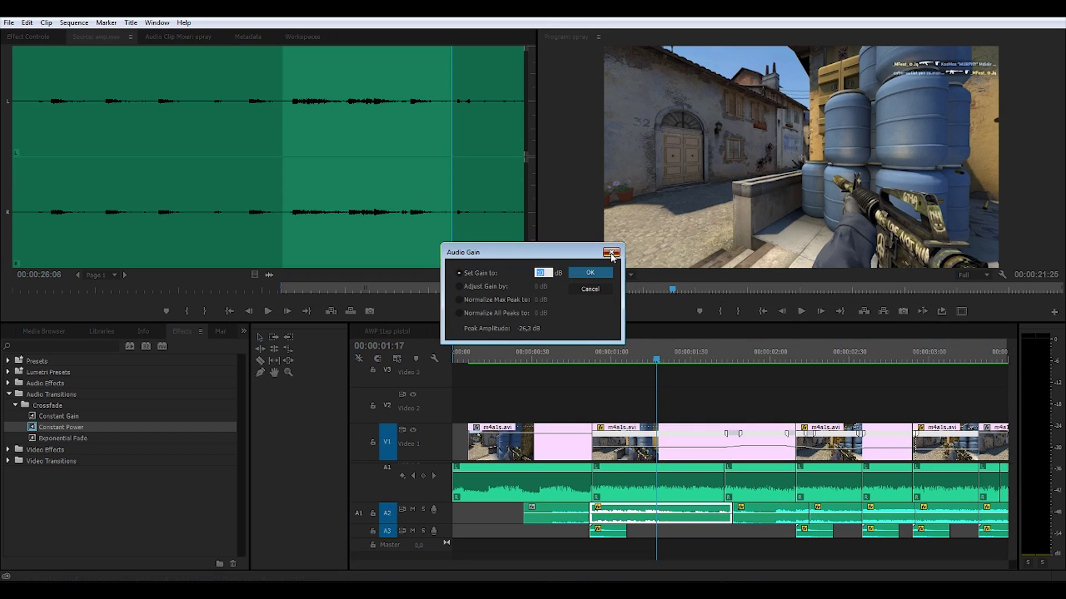
pyautogui.press('Return')
# Step: Scrub through the spray sequence and play it from near its beginning to review the sync of game audio and music
pyautogui.click(653, 358)
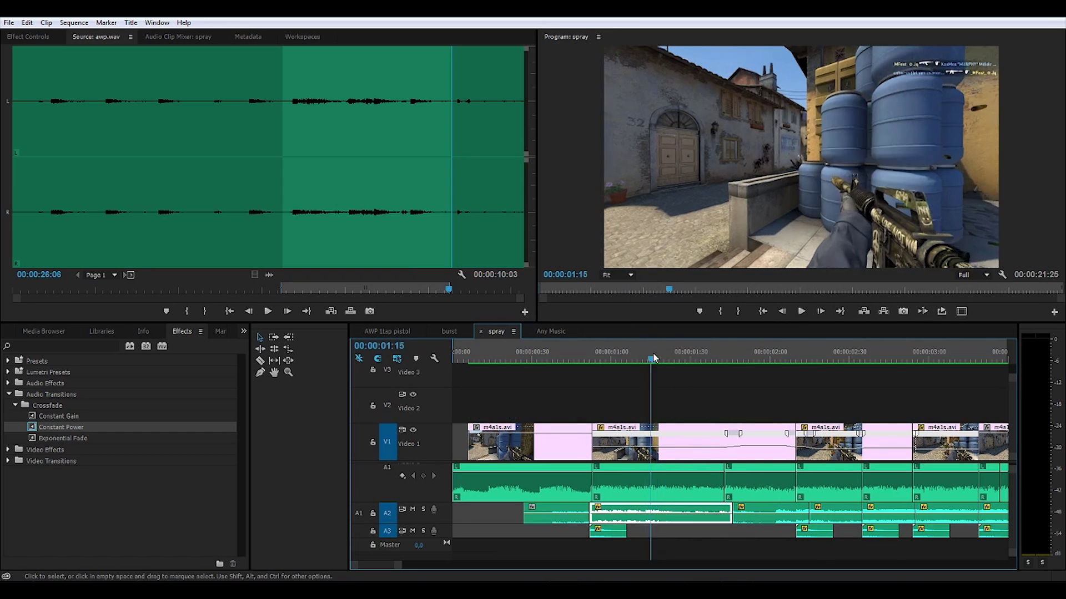
pyautogui.moveTo(653, 358); pyautogui.dragTo(931, 363)
pyautogui.moveTo(950, 364); pyautogui.dragTo(995, 364)
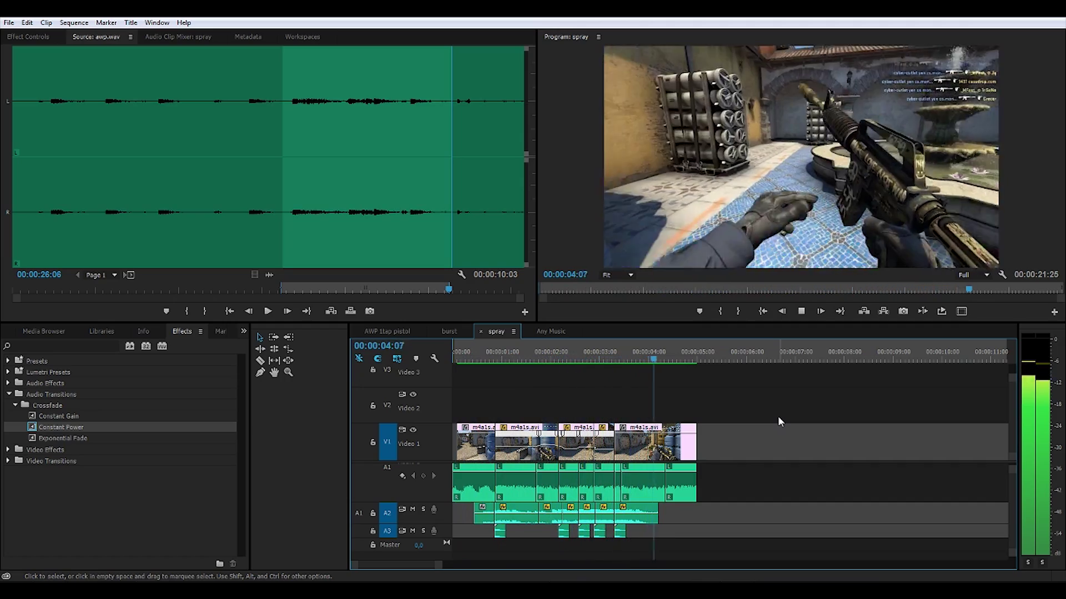
pyautogui.click(497, 361)
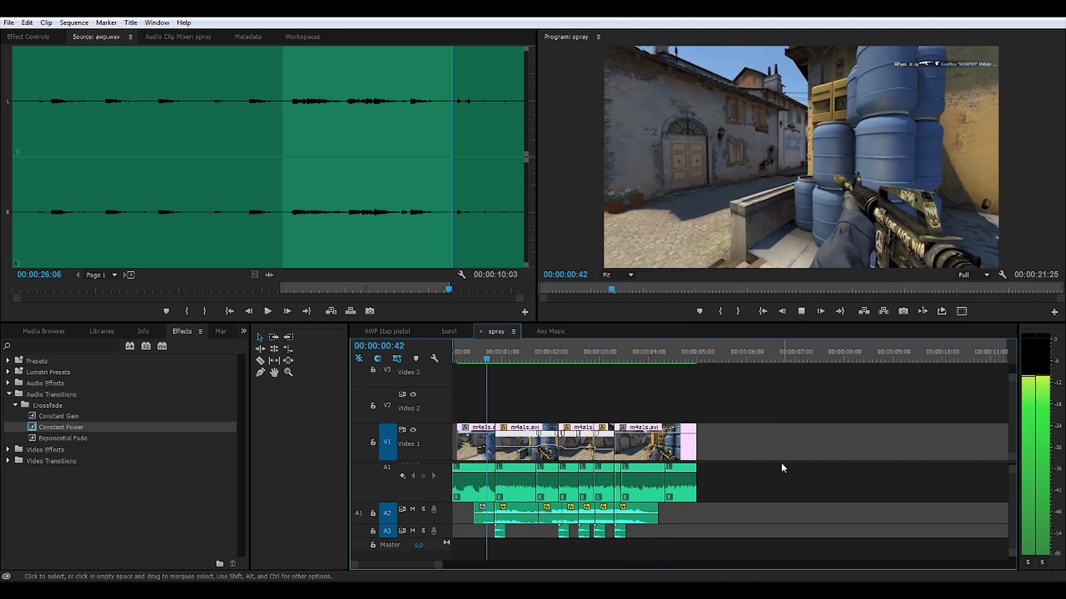
pyautogui.press('space')
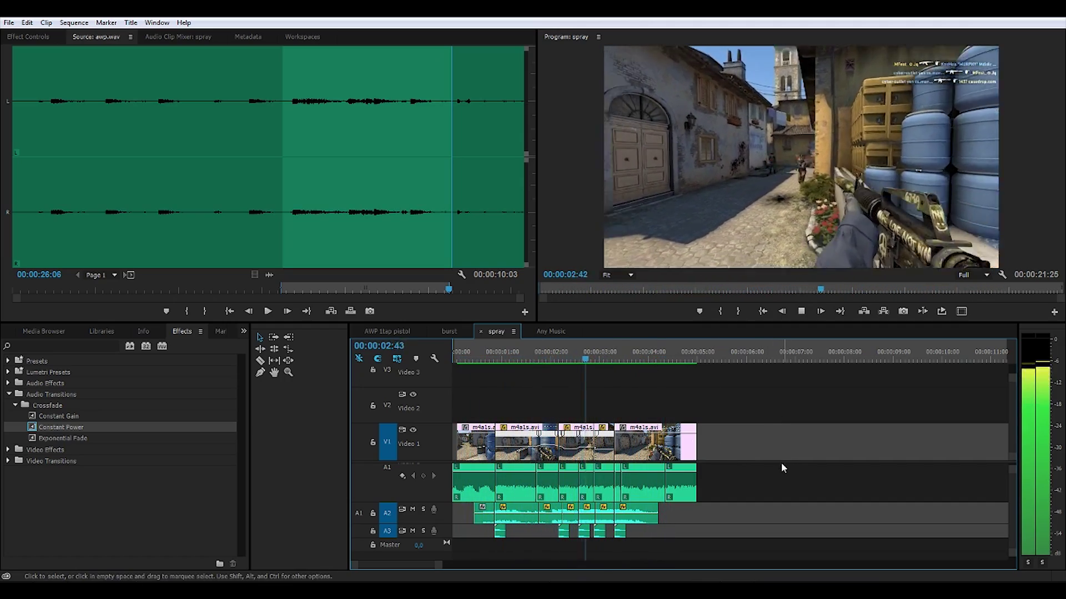
pyautogui.press('space')
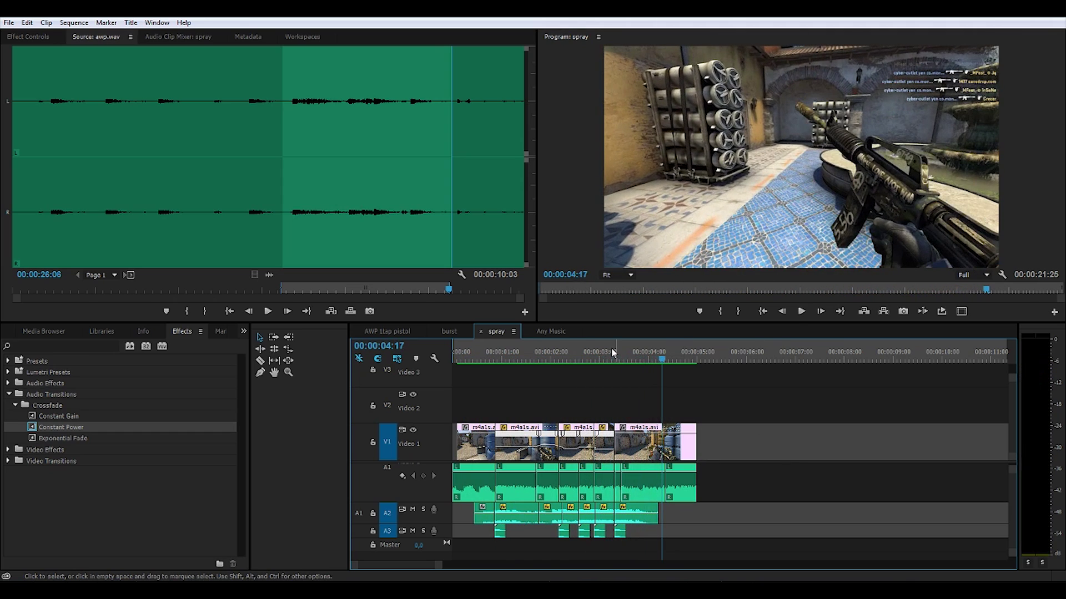